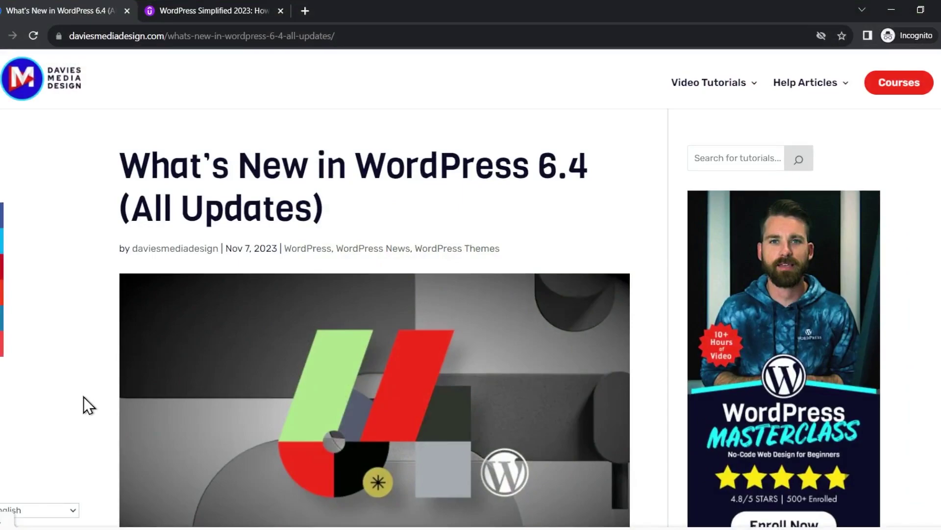
Step: Scroll to the WordPress 6.4 article's YouTube thumbnail, open it in the lightbox and start playback
scroll(98, 394, down, 10)
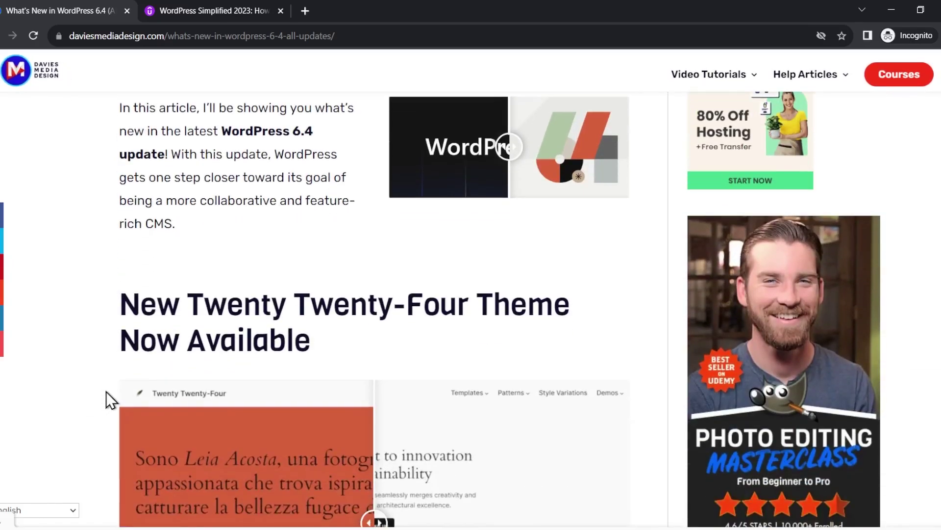
scroll(119, 392, down, 8)
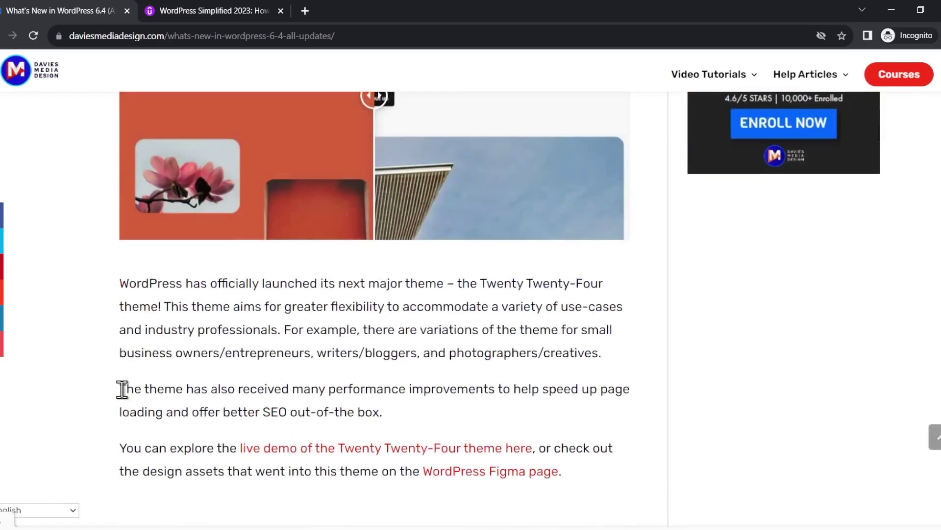
scroll(125, 392, down, 10)
scroll(125, 389, up, 3)
click(286, 349)
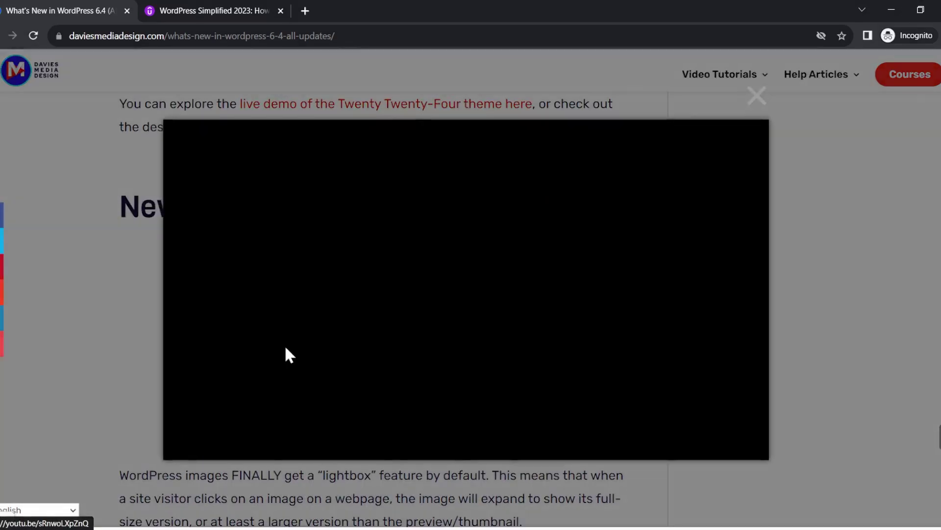
key(ctrl+Tab)
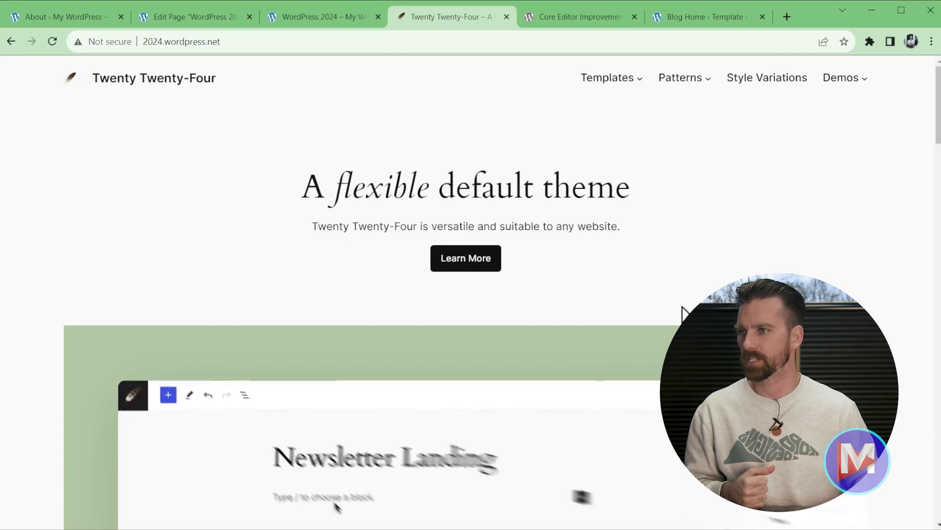
Step: Open the Entrepreneur demo from the Demos menu and scroll through it
mouse_move(847, 81)
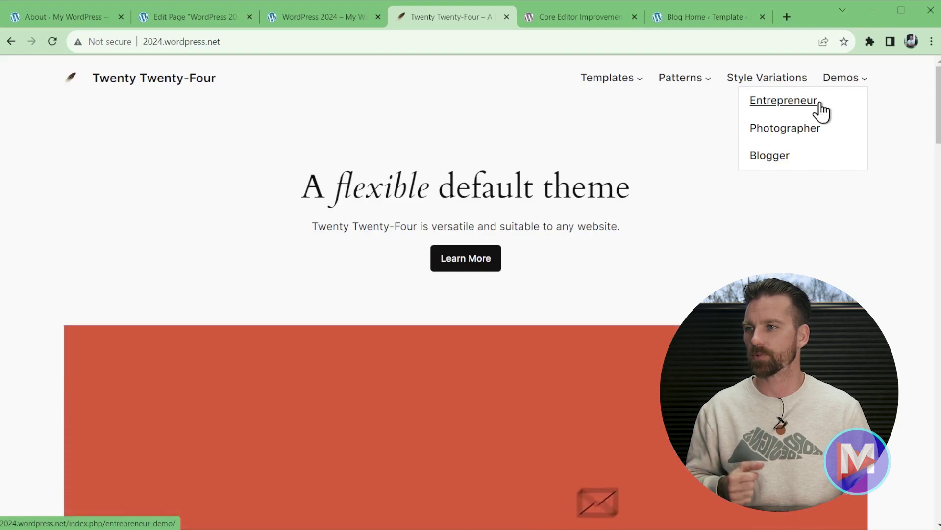
click(830, 103)
scroll(465, 294, down, 20)
scroll(466, 294, down, 20)
scroll(466, 294, up, 20)
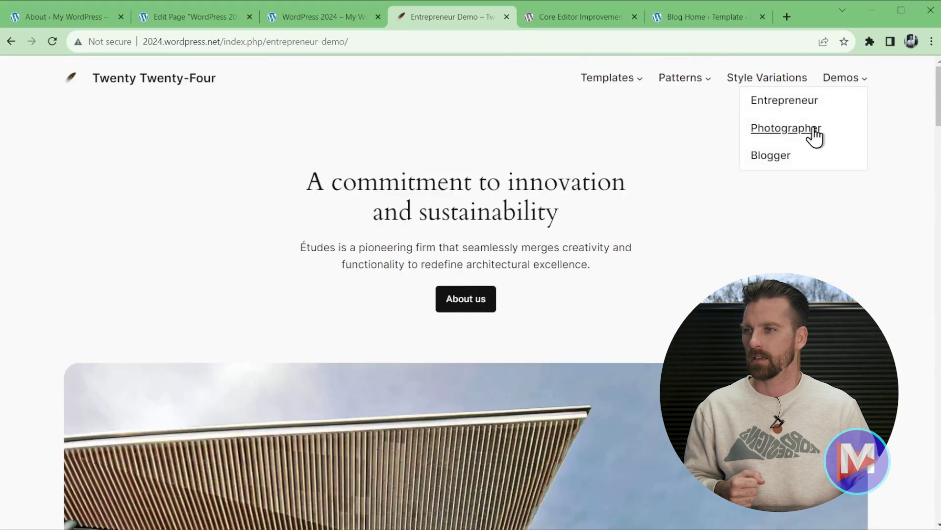
Step: View the Photographer demo, scrolling down and back up
click(810, 129)
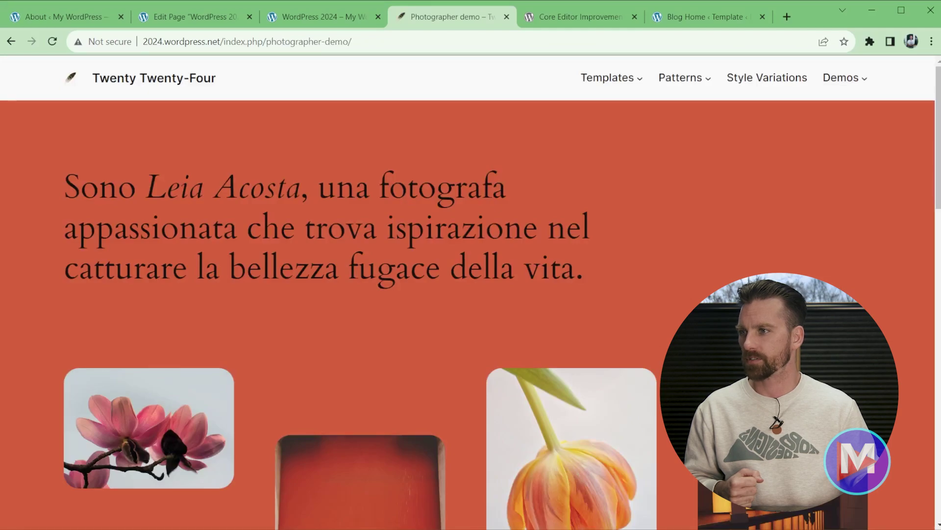
scroll(810, 129, down, 10)
scroll(844, 234, down, 5)
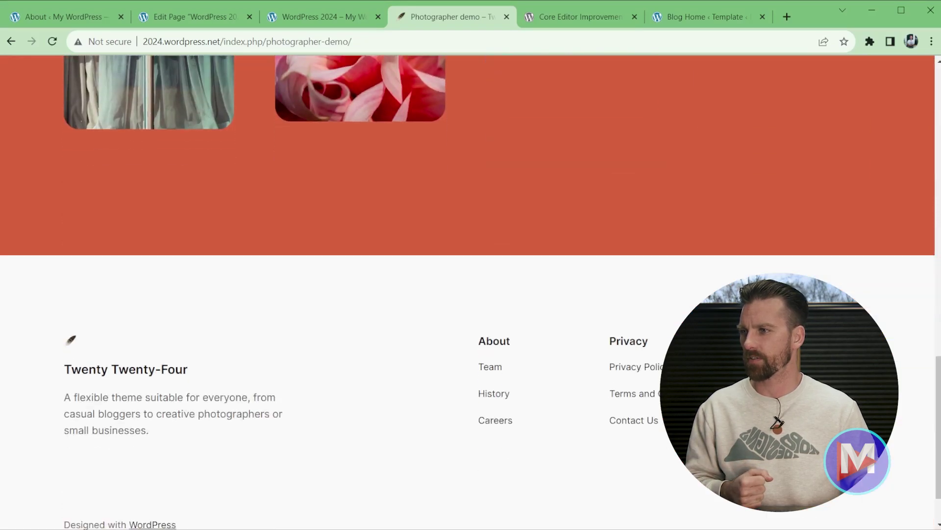
scroll(843, 234, up, 15)
Step: Tour the Blogger demo, return to its top, then switch to the WordPress 2024 preview
mouse_move(848, 78)
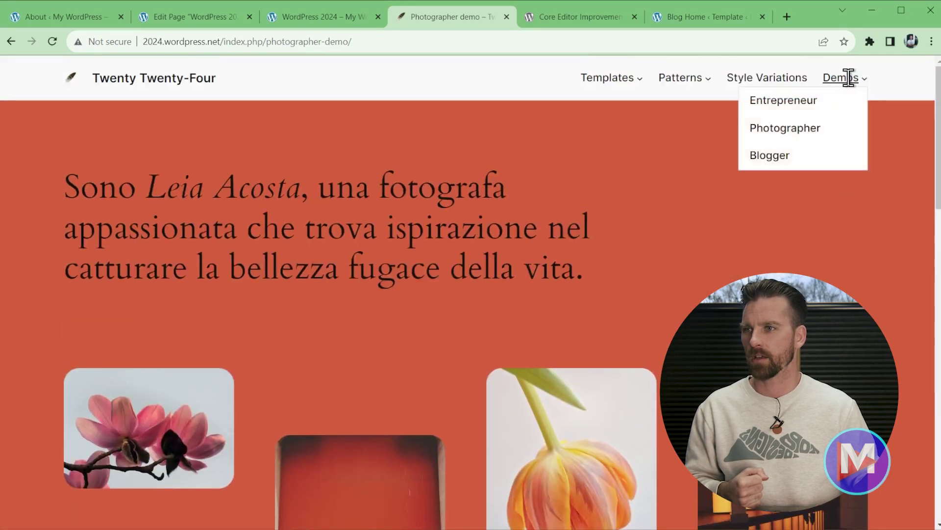
click(802, 155)
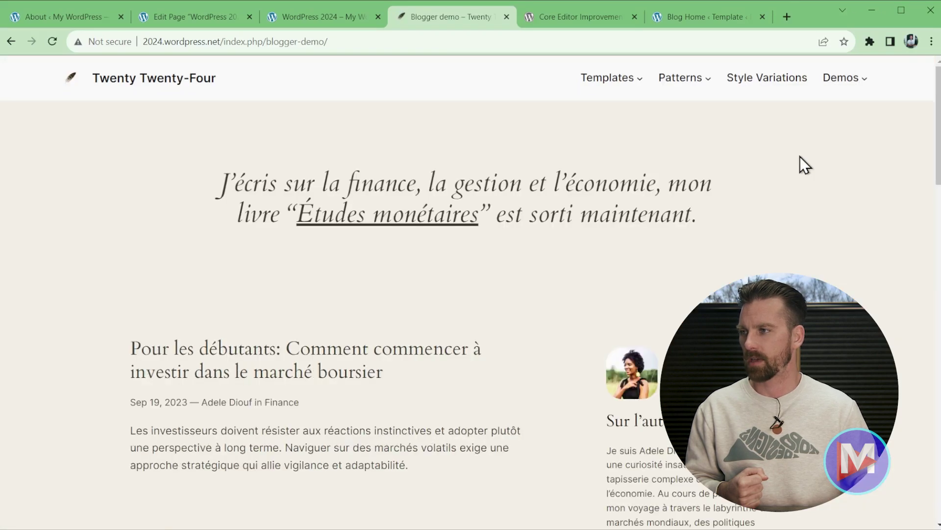
scroll(739, 257, down, 7)
scroll(738, 258, down, 15)
key(Home)
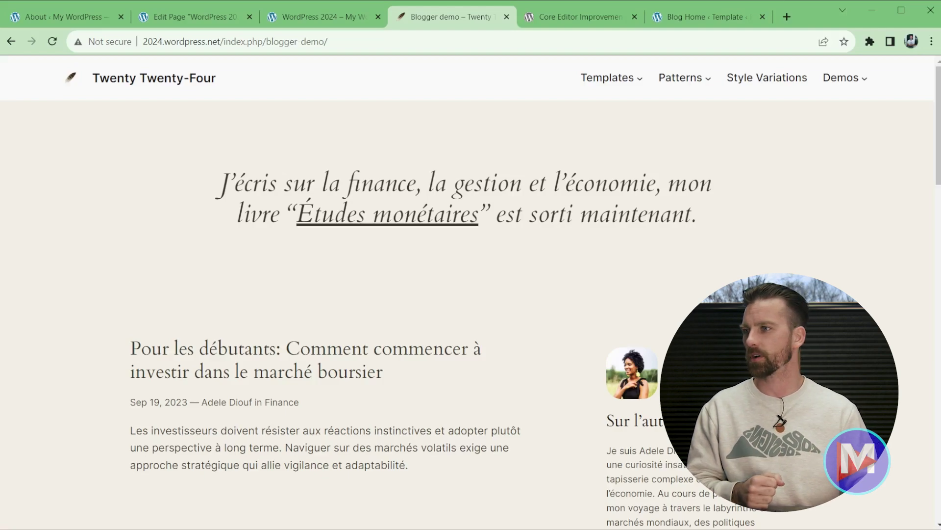
click(329, 16)
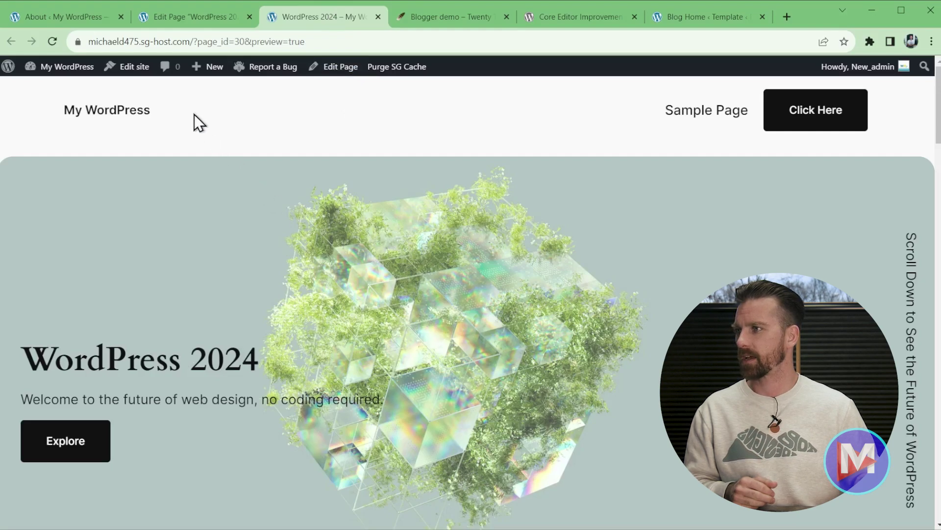
Step: From the WordPress 6.4 About screen, go to Pages and open 'WordPress 2024' for editing
click(77, 18)
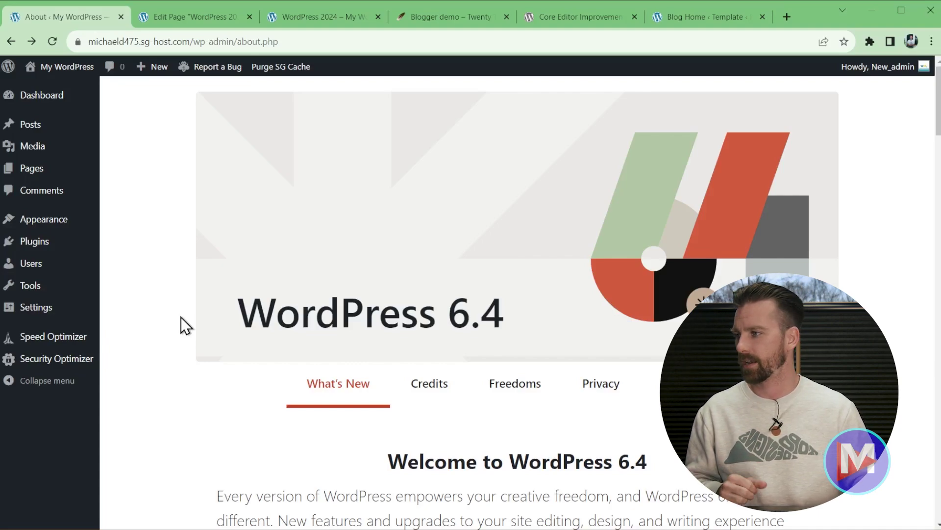
click(45, 177)
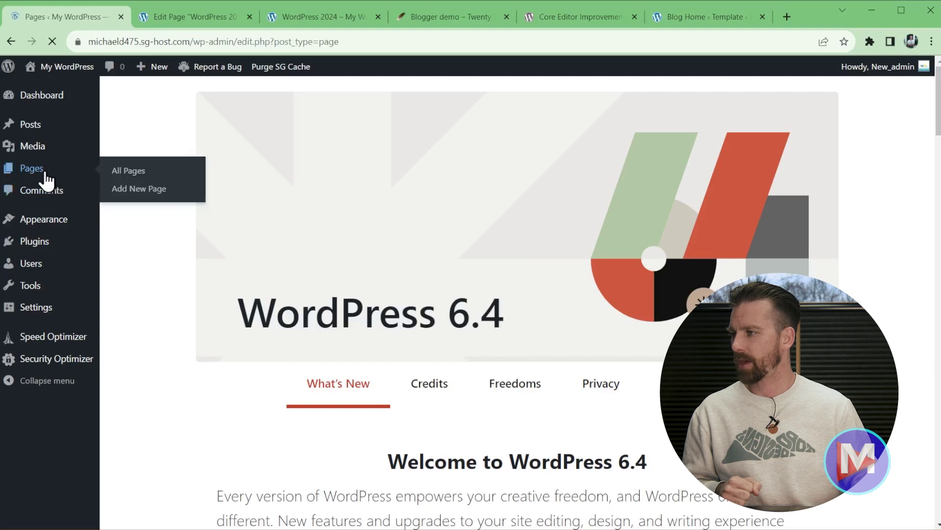
mouse_move(186, 329)
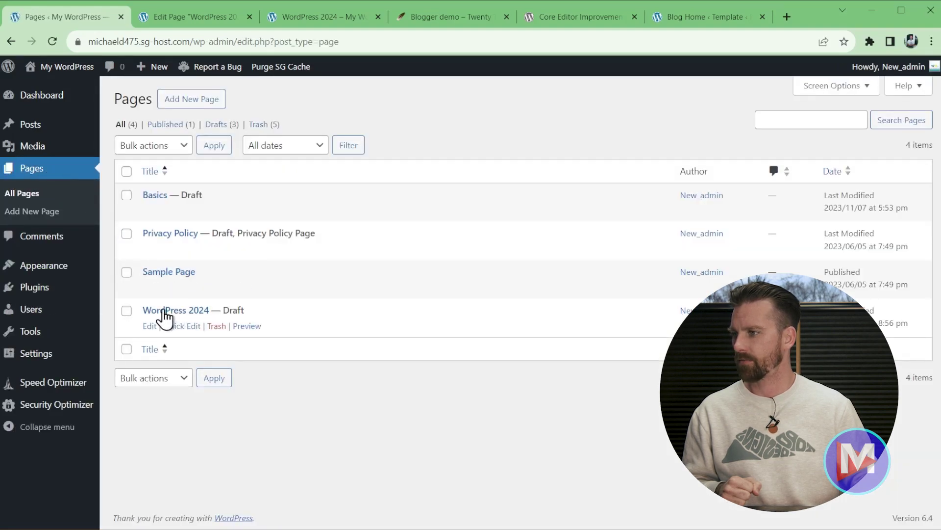
click(164, 310)
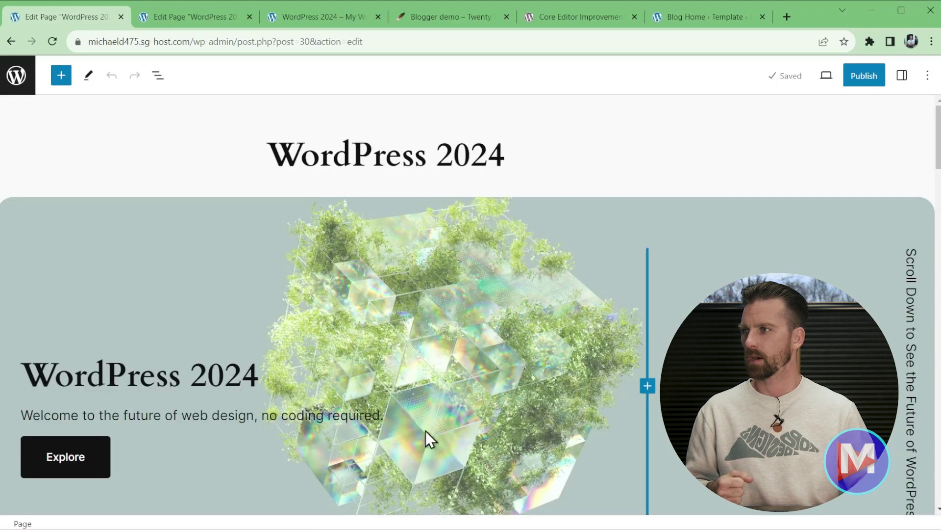
click(319, 21)
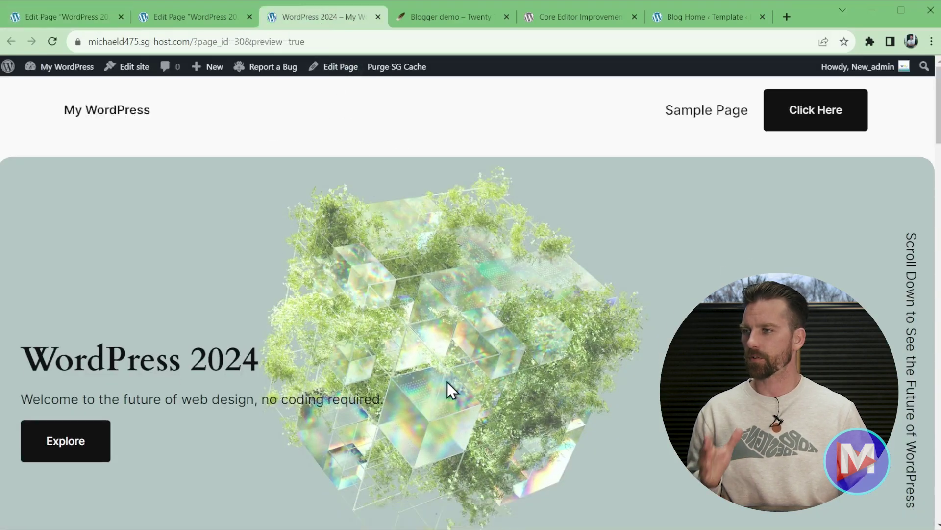
scroll(446, 383, down, 15)
scroll(457, 380, down, 9)
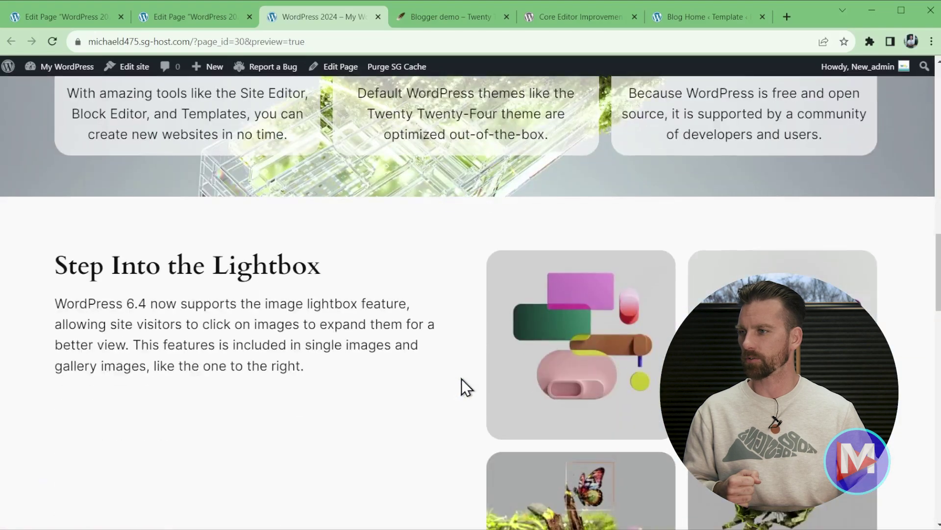
scroll(463, 378, up, 3)
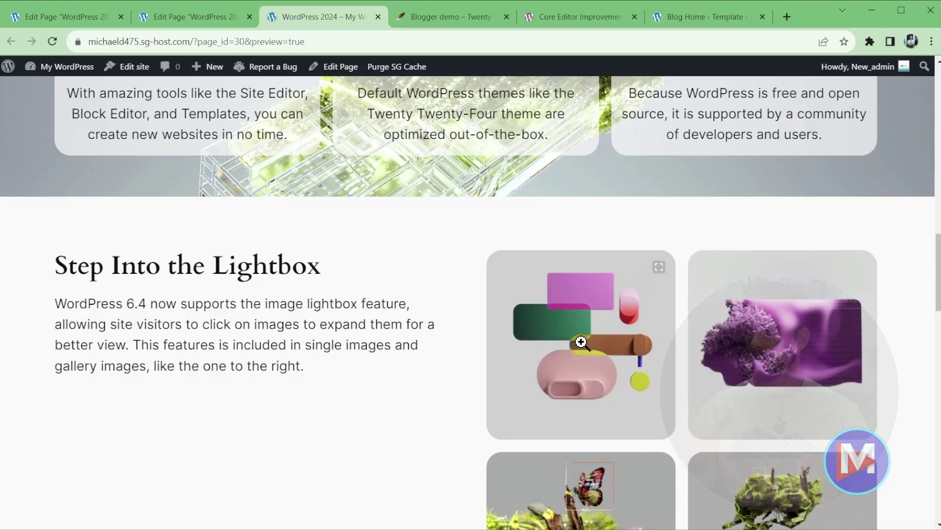
click(616, 338)
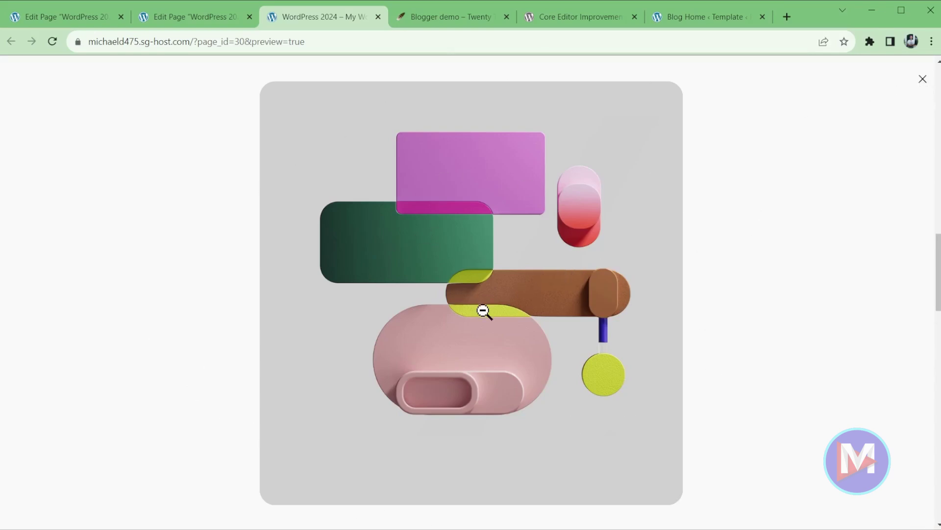
click(482, 287)
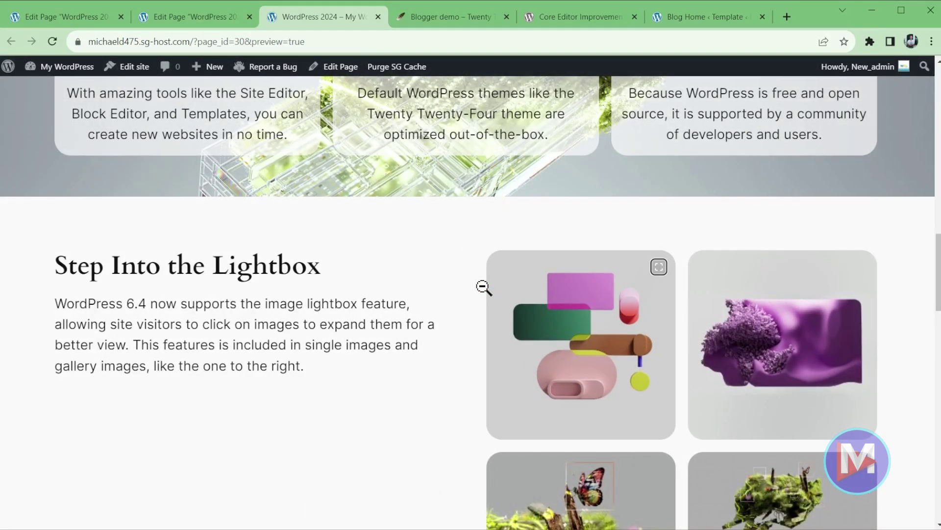
scroll(659, 319, down, 3)
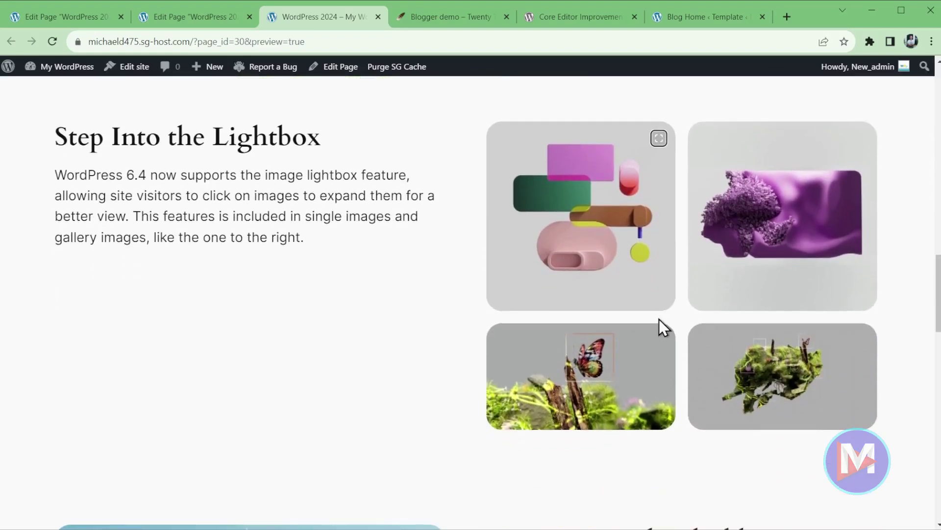
click(725, 267)
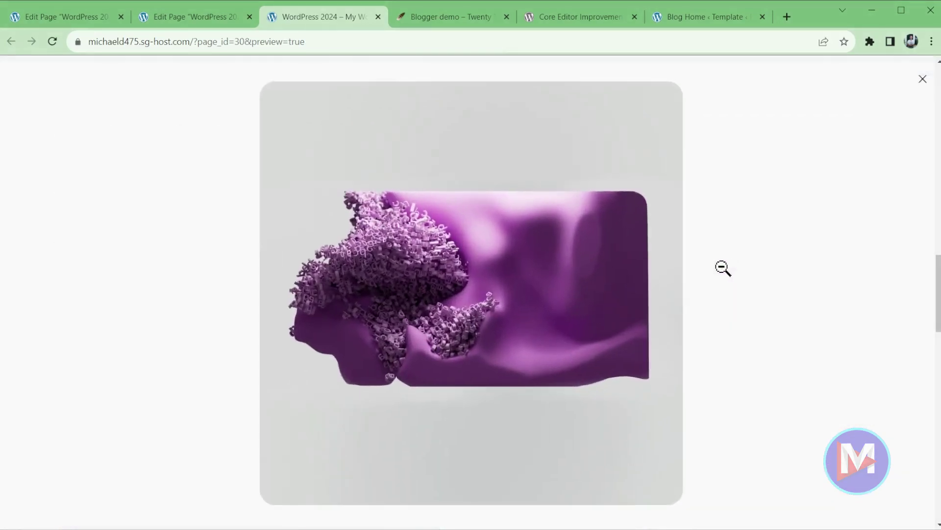
click(736, 263)
scroll(750, 340, down, 8)
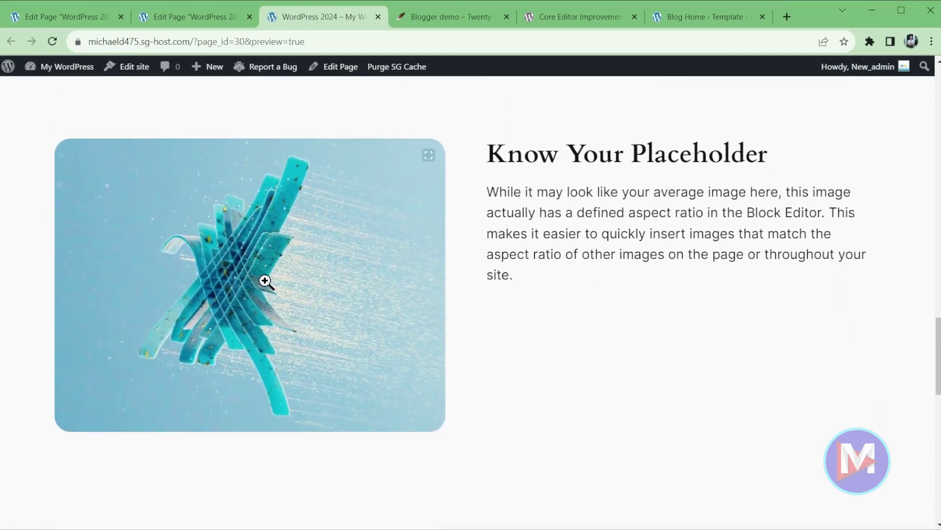
click(265, 281)
click(265, 280)
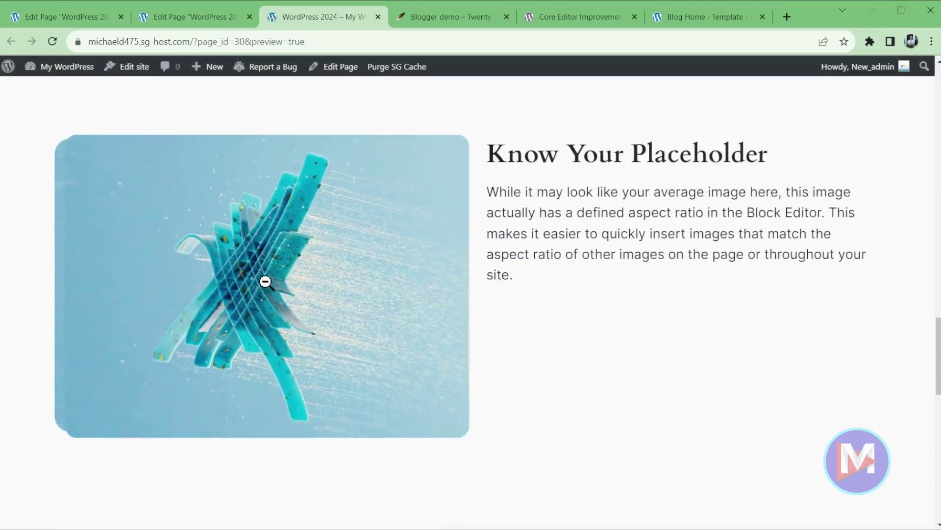
click(63, 19)
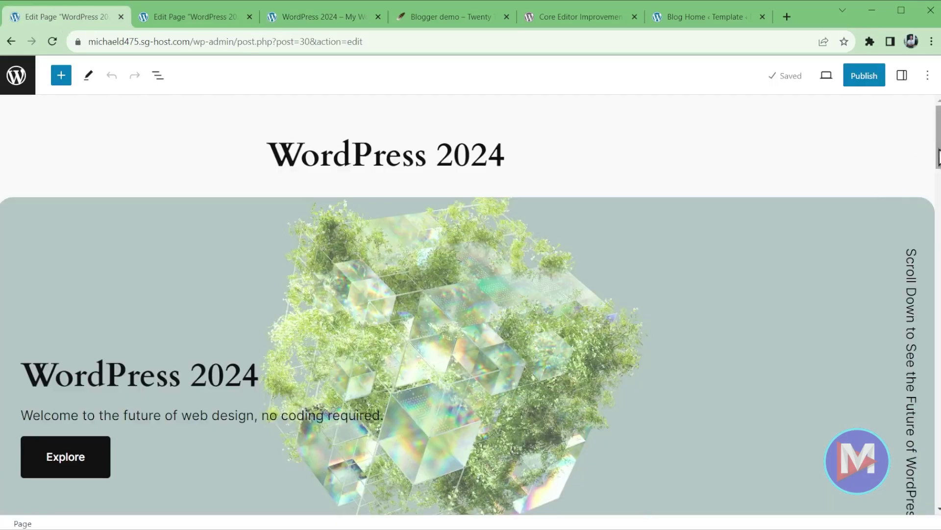
Step: Select the first Step Into the Lightbox gallery image and toggle its Expand on click setting
drag(938, 166, 938, 329)
click(688, 348)
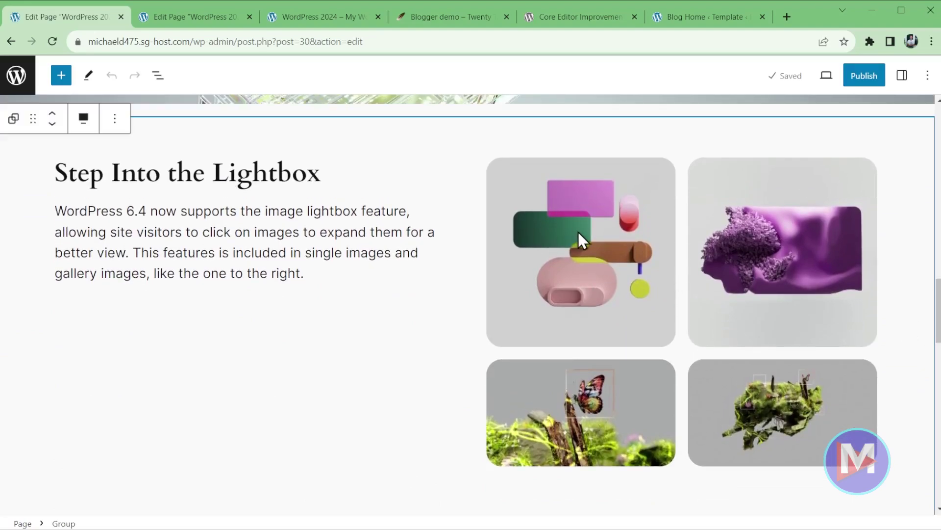
click(607, 218)
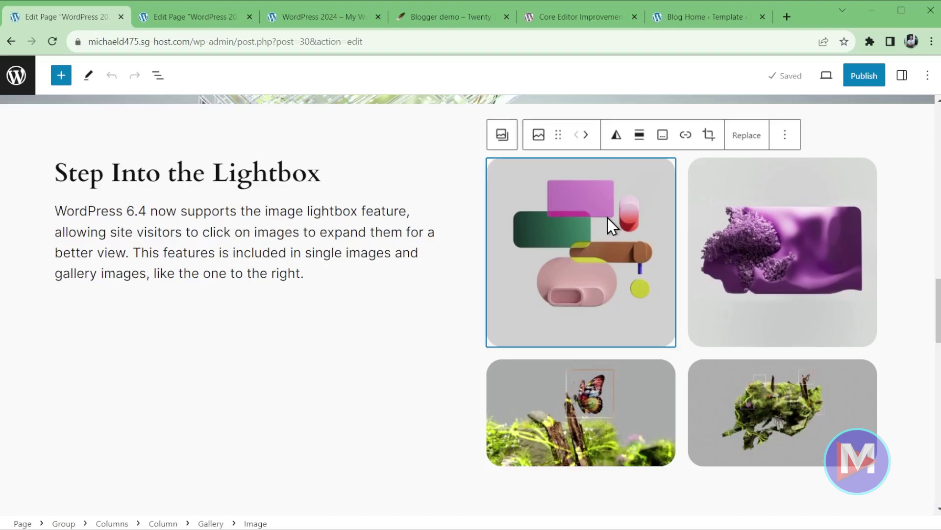
click(902, 76)
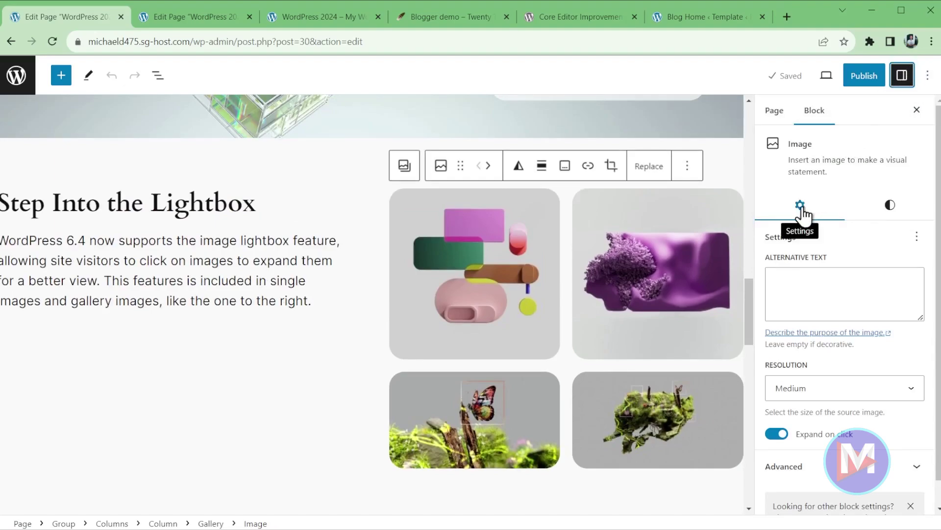
click(779, 434)
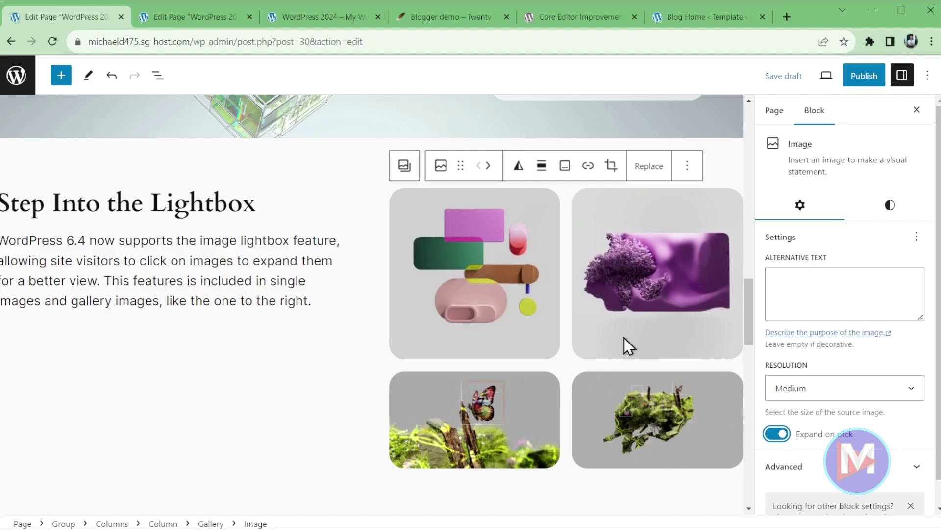
Step: Check Expand on click on the purple image, leaving it on, then select the butterfly image
click(624, 313)
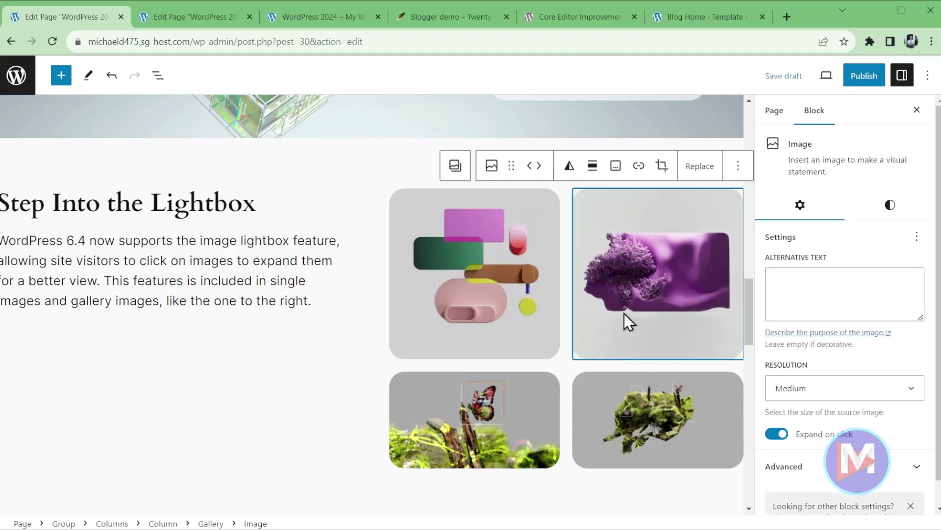
click(777, 433)
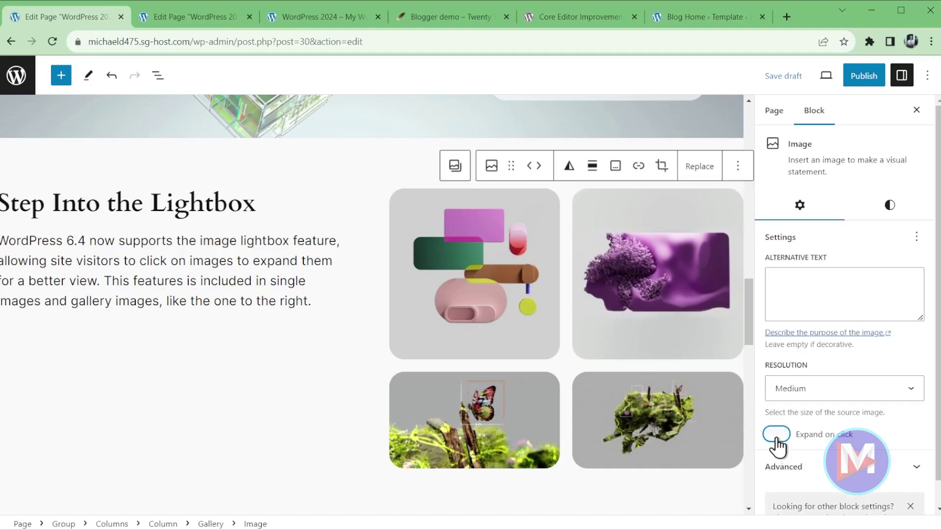
click(777, 433)
click(493, 414)
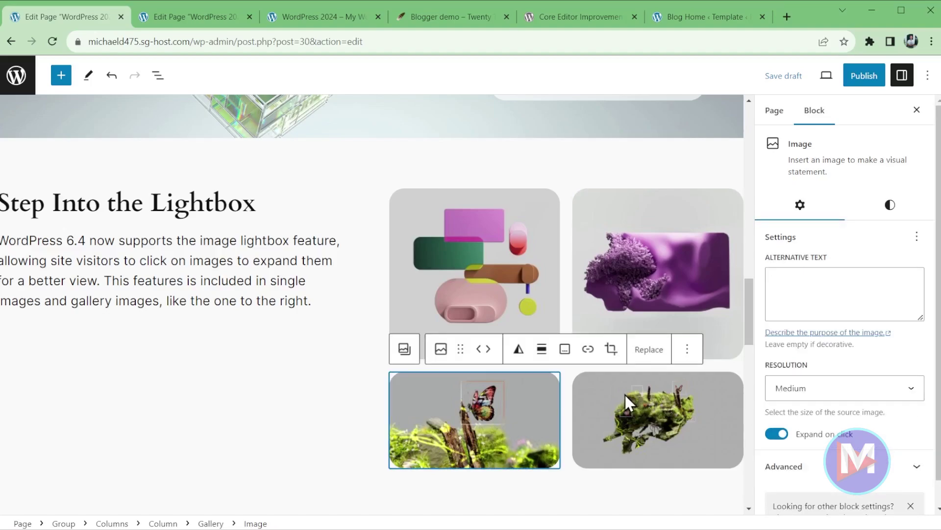
scroll(625, 394, down, 3)
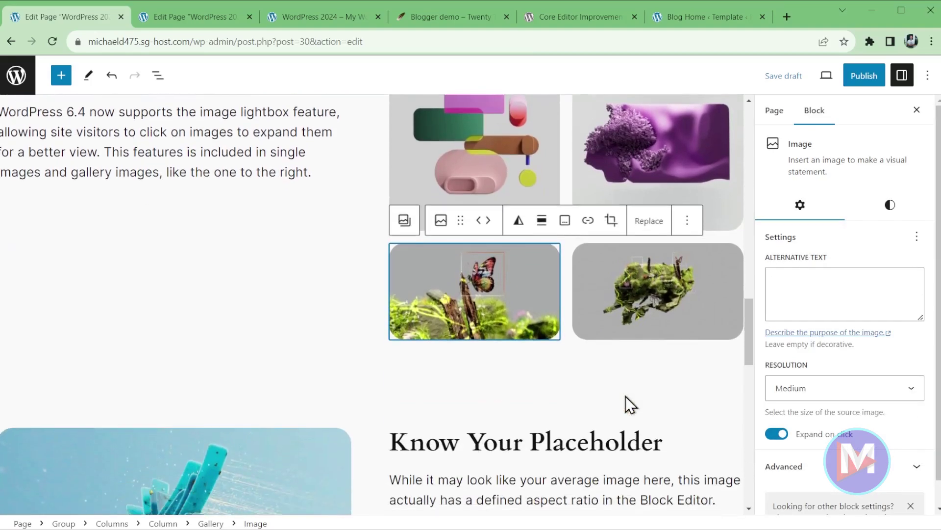
Step: Select The Benefits of WordPress group and show its Styles settings
scroll(481, 336, down, 2)
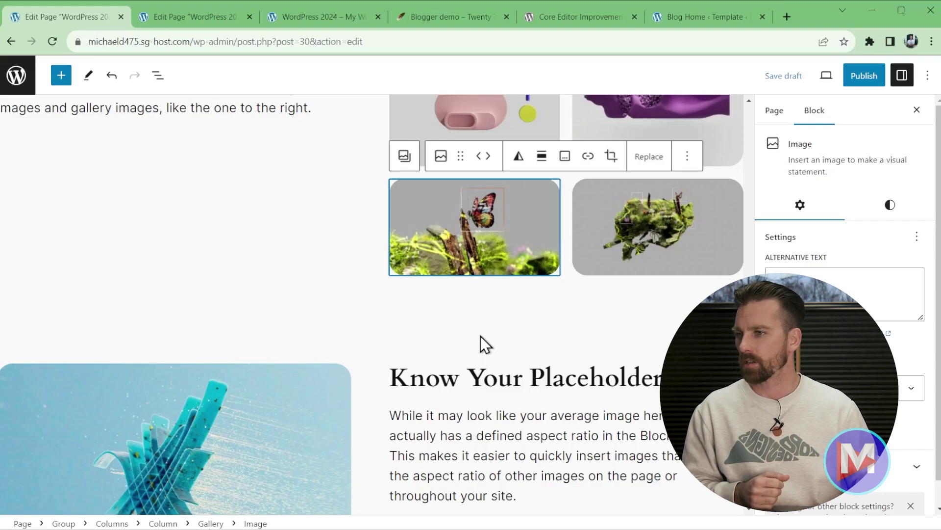
scroll(490, 360, up, 4)
scroll(344, 343, up, 5)
scroll(348, 348, up, 3)
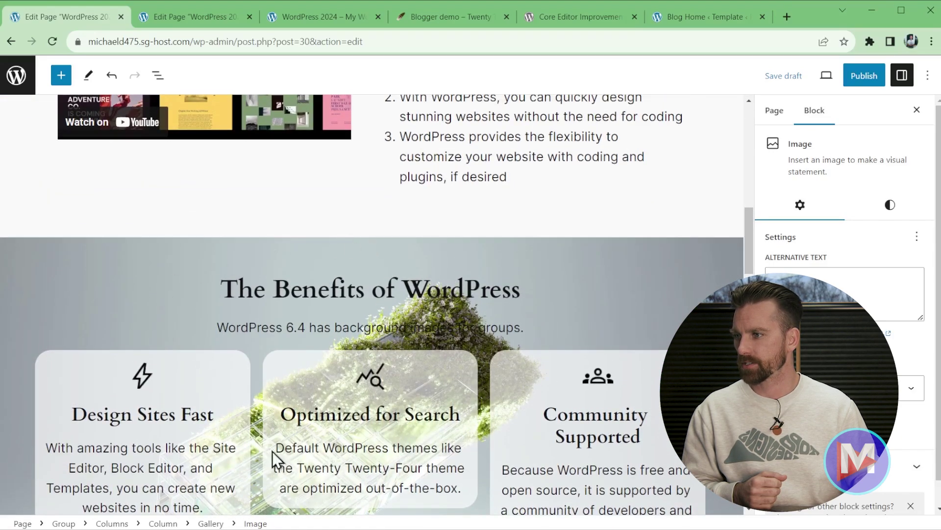
scroll(536, 342, down, 1)
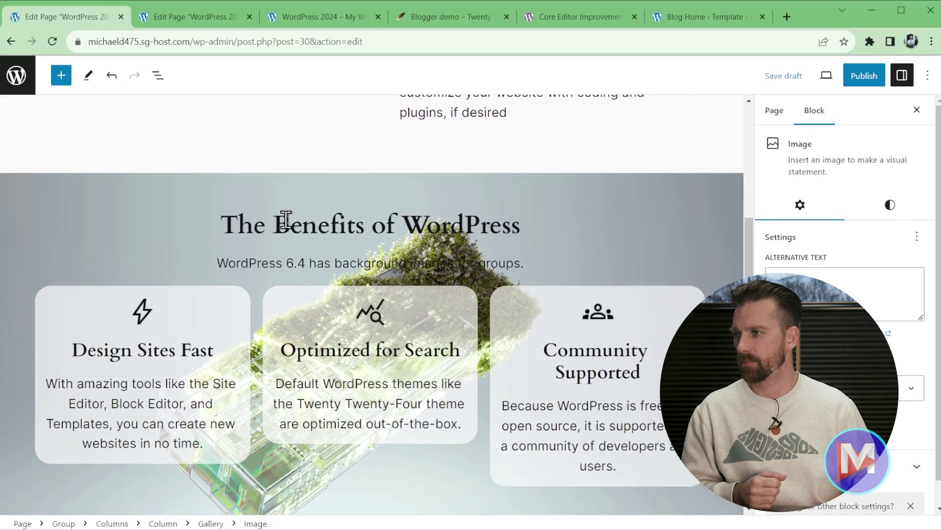
click(54, 206)
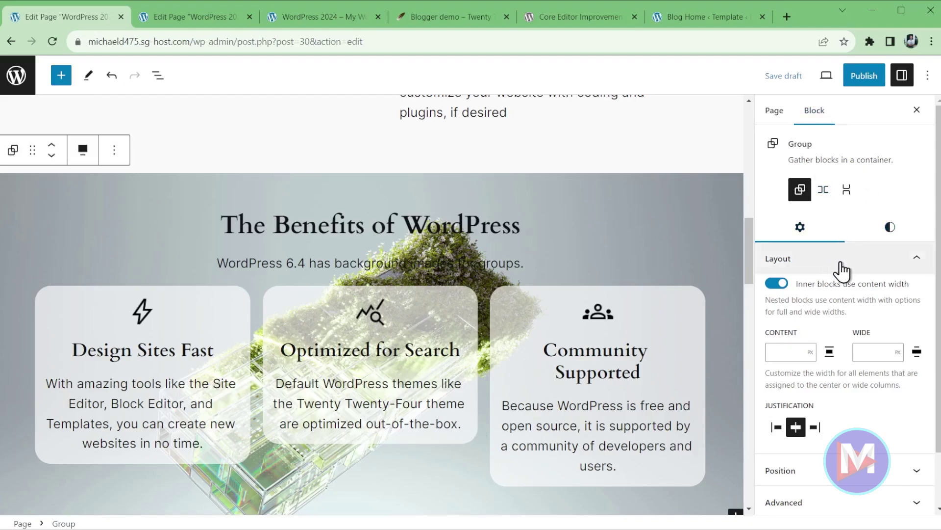
click(891, 234)
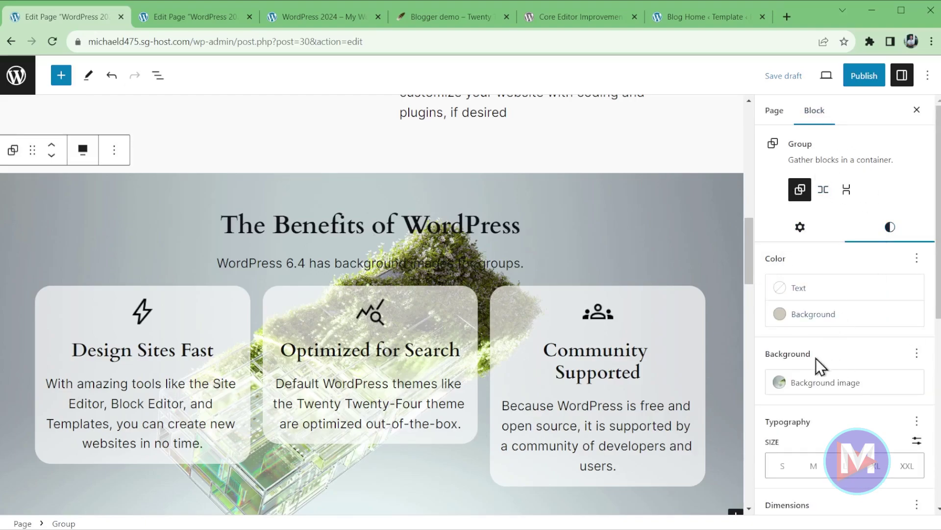
Step: Reset the background image and pick pexels-google-deepmind-17485683.jpg from the Media Library
click(820, 387)
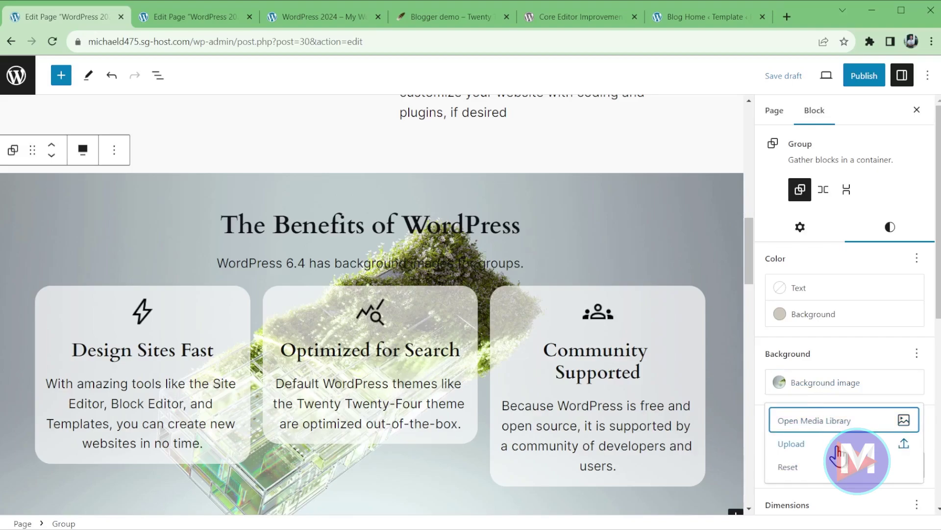
click(814, 472)
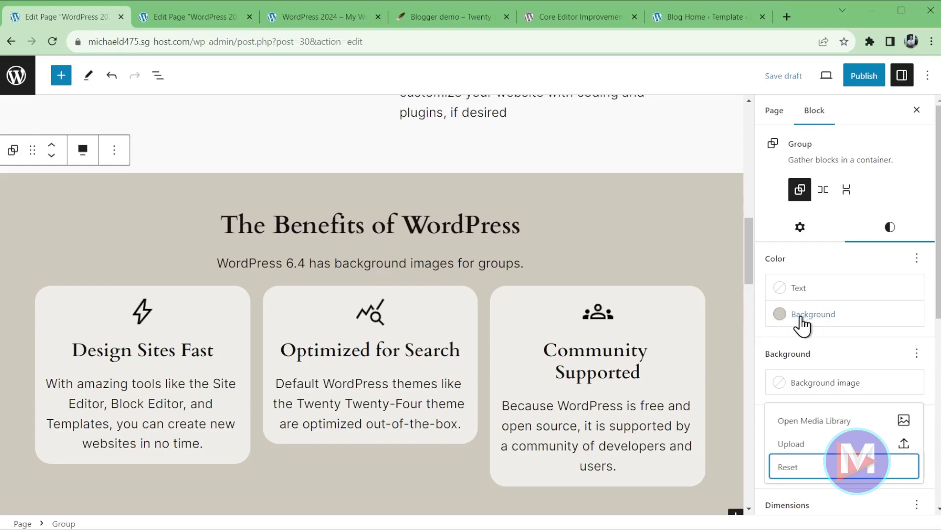
click(825, 421)
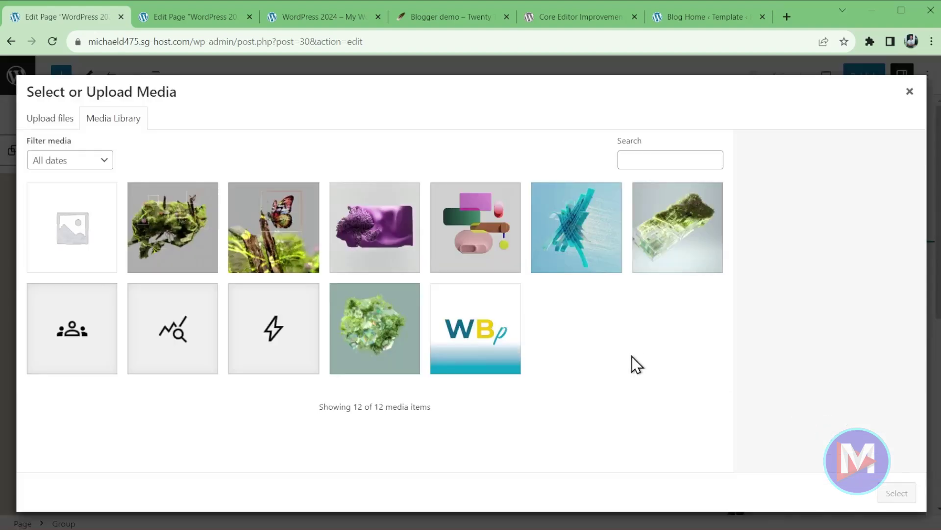
click(680, 236)
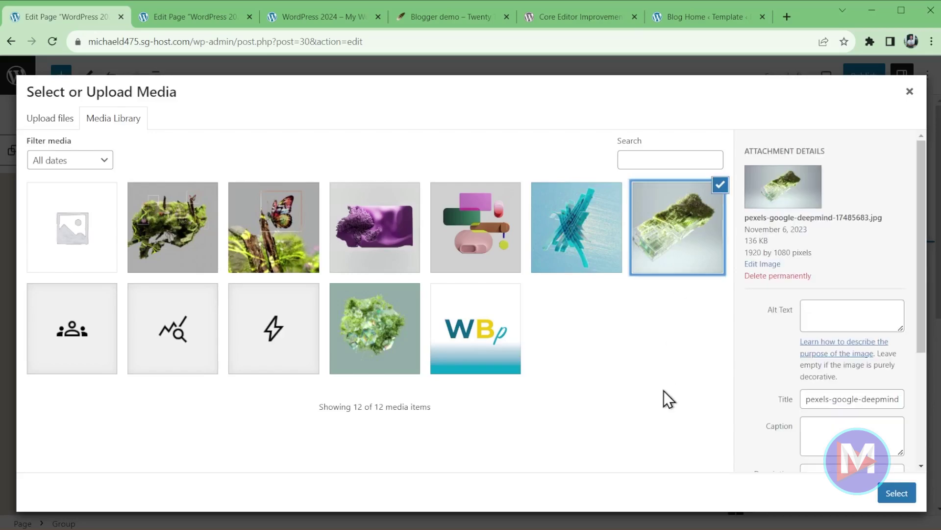
click(893, 497)
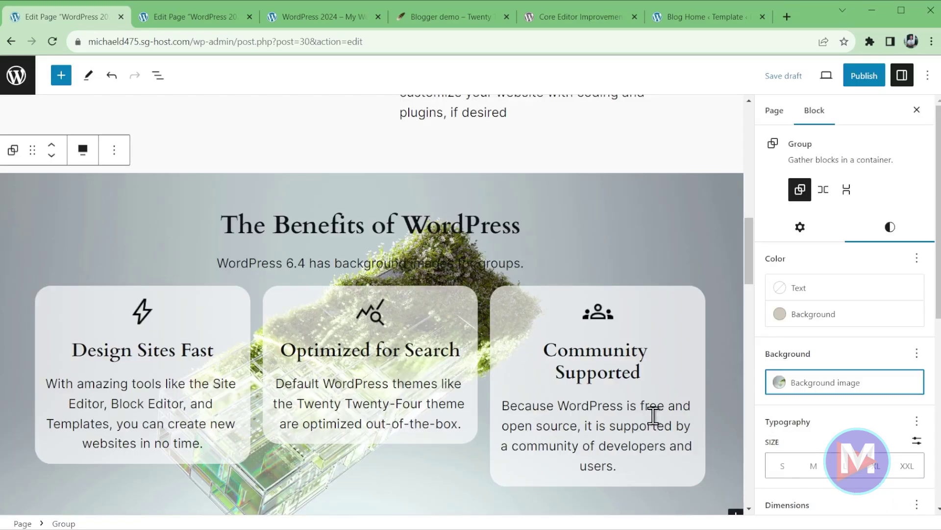
Step: Scroll back to the page top to show its visibility, publish time and Pages template
scroll(652, 415, down, 2)
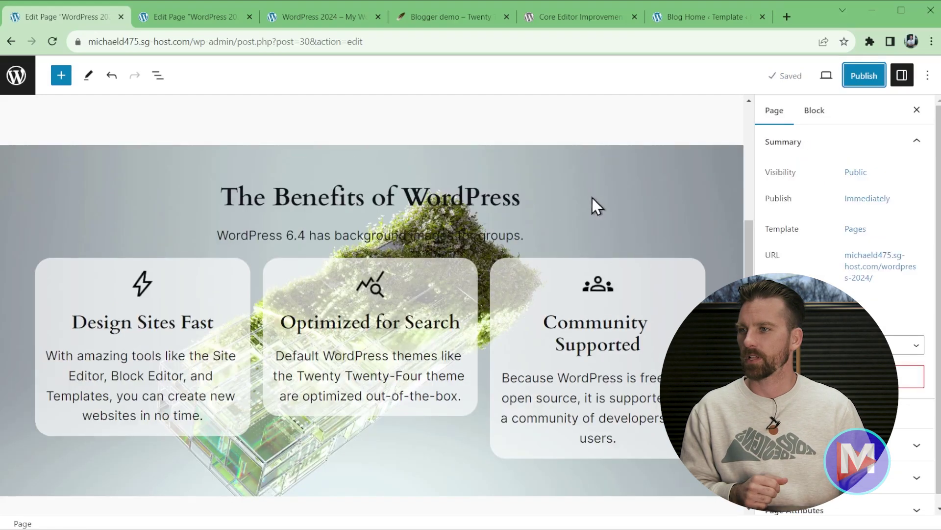
scroll(595, 206, up, 15)
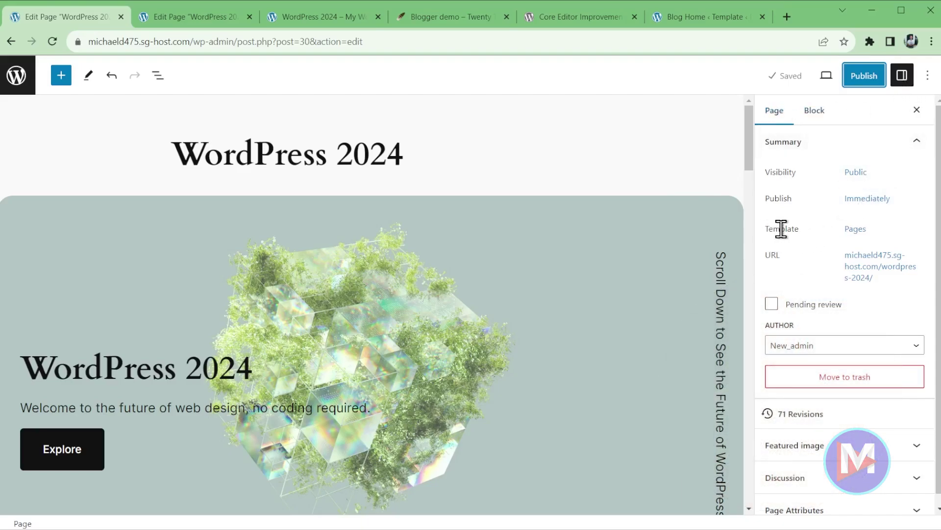
Step: Edit the Pages template and select the header's Navigation block to list its items
click(858, 229)
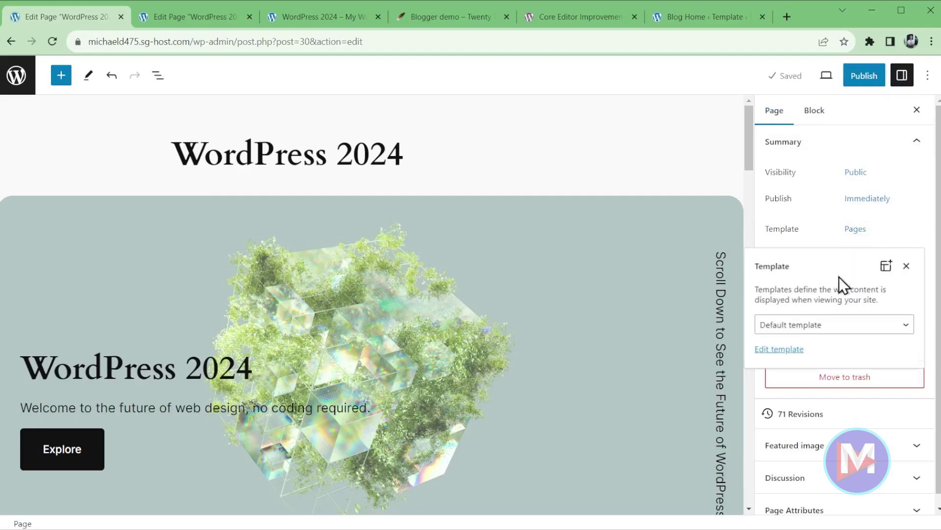
click(785, 350)
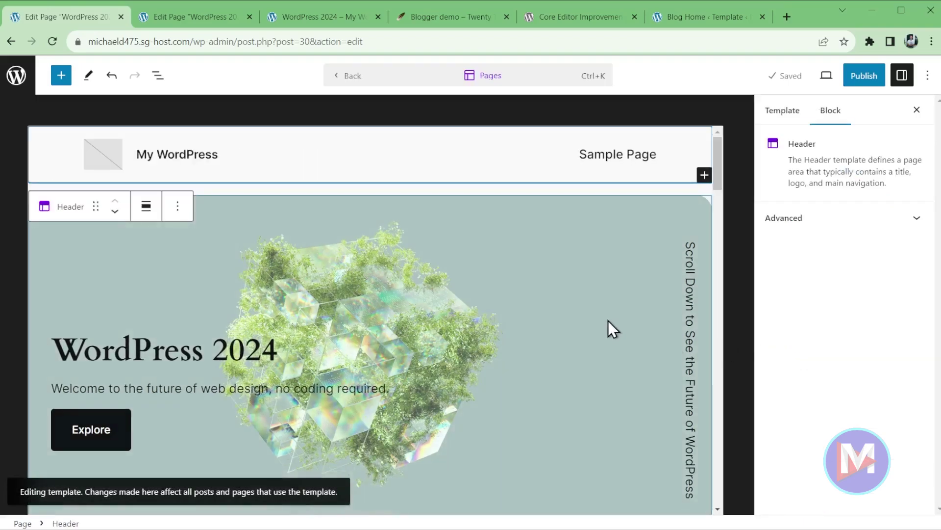
click(461, 175)
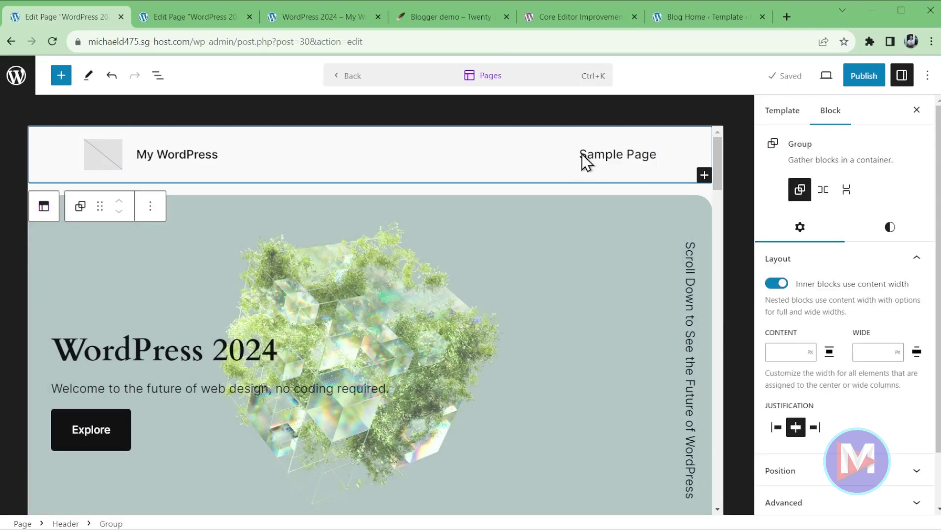
click(617, 156)
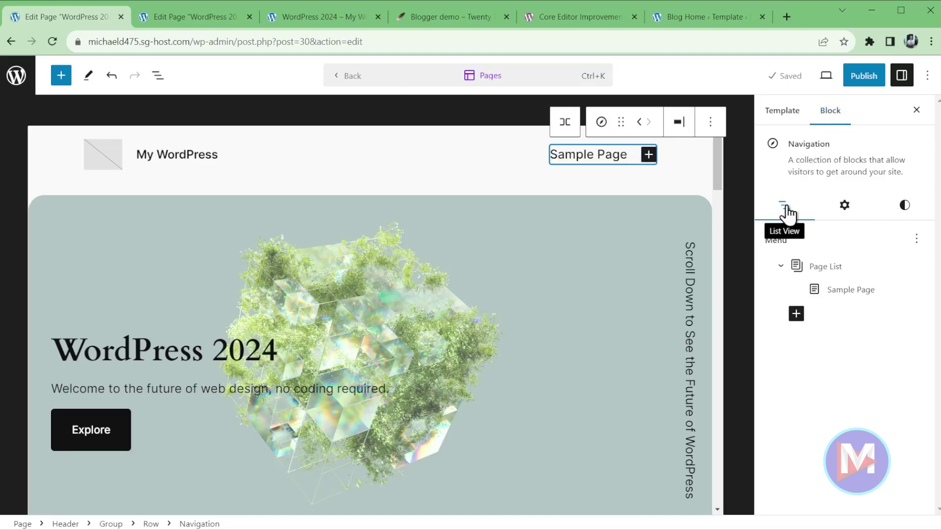
Step: Insert a Buttons block into the navigation menu with the label 'Click Here'
click(796, 314)
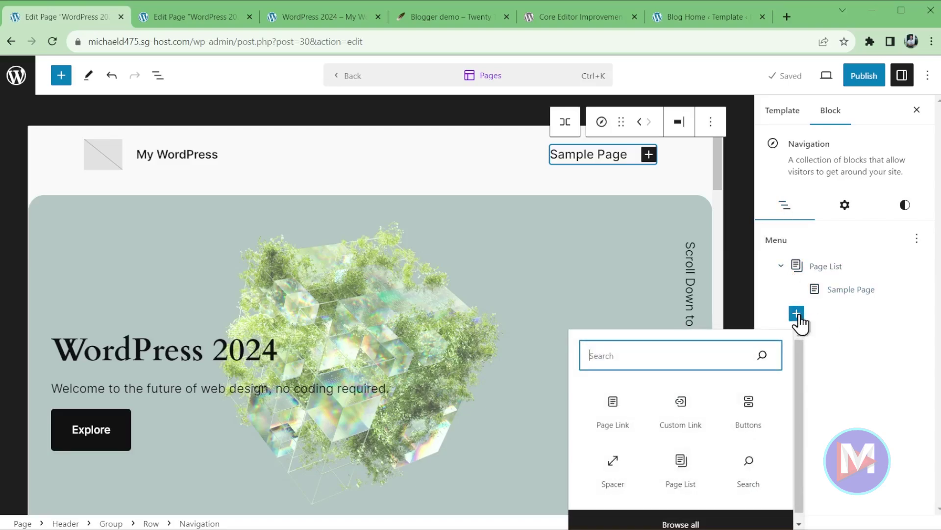
click(751, 417)
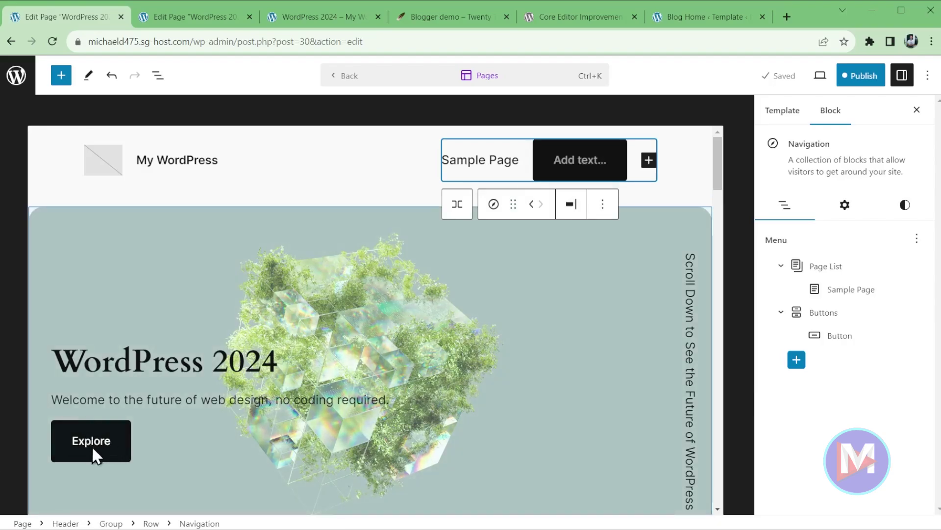
click(584, 162)
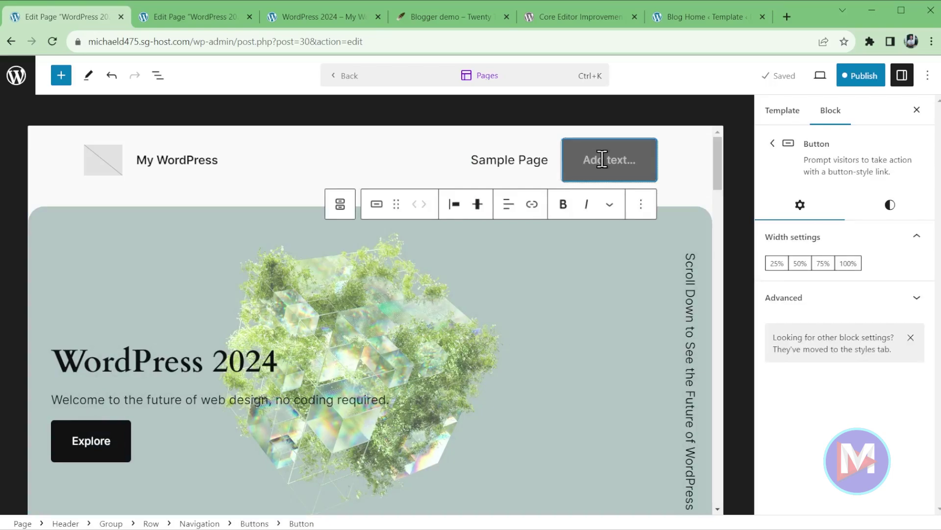
text(Click Here)
Step: Link the button to /sample-page, leaving open-in-new-tab switched off
click(533, 208)
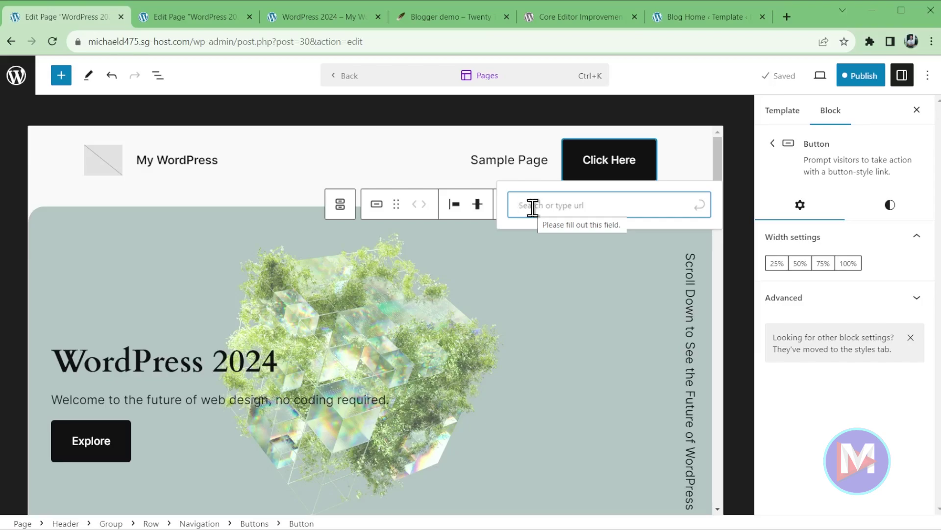
text(/sample-)
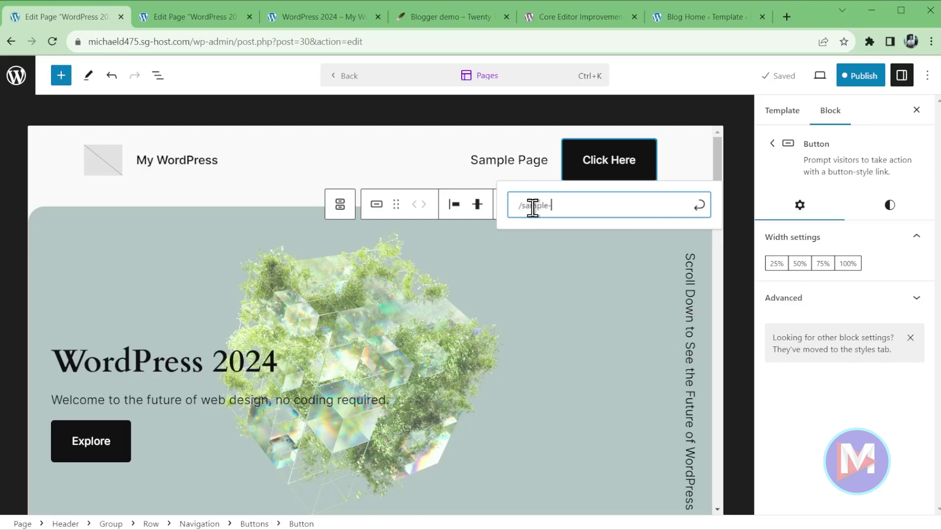
text(page)
key(Return)
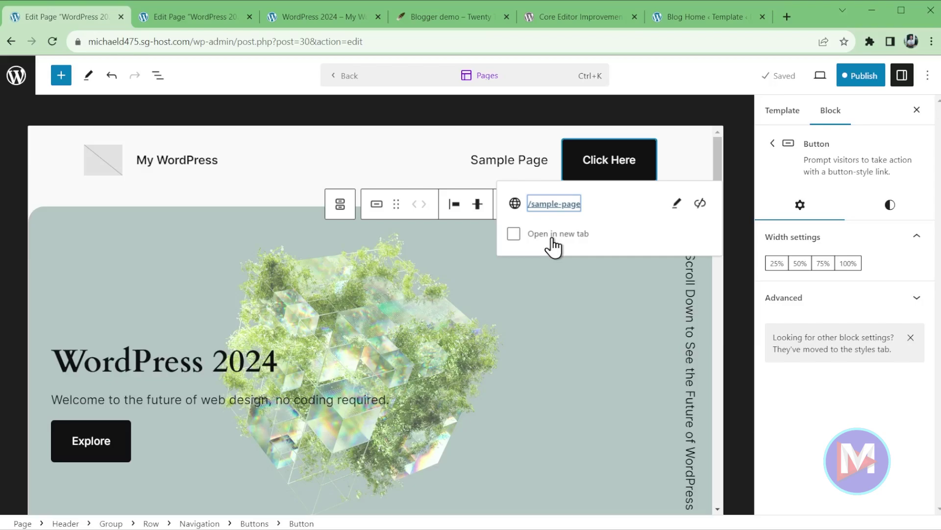
click(514, 234)
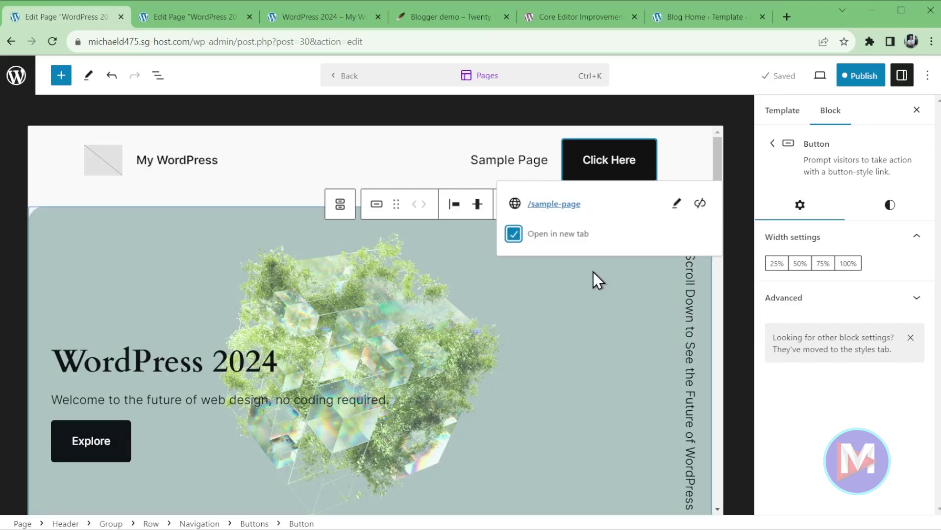
click(514, 234)
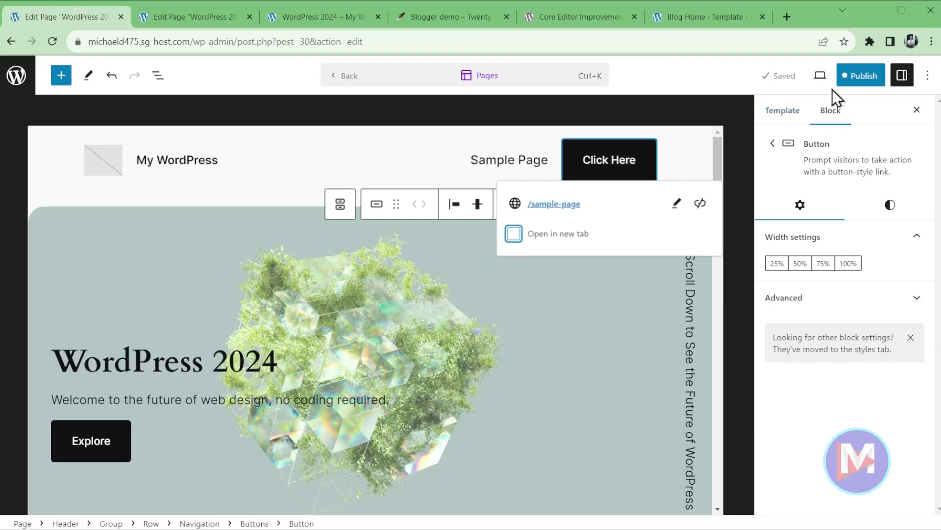
Step: Publish and save the navigation template changes, then return to the page editor
click(871, 79)
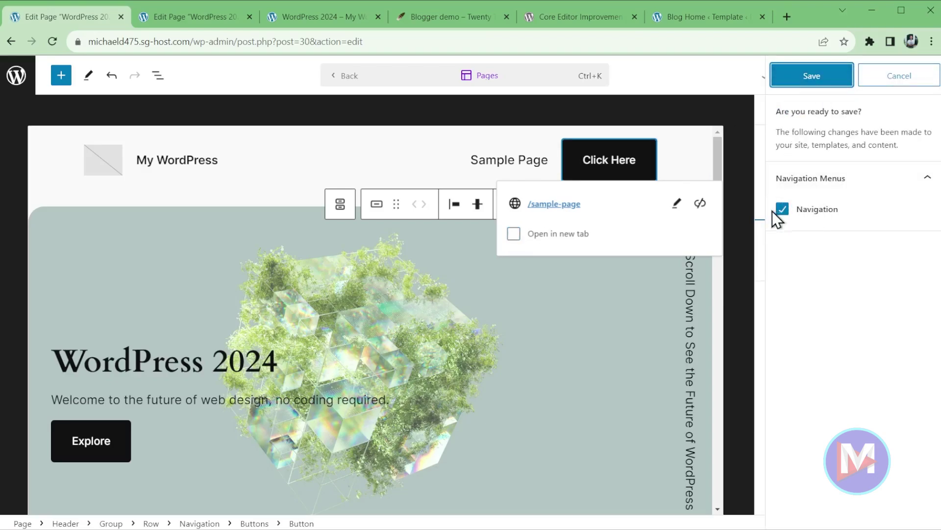
click(814, 80)
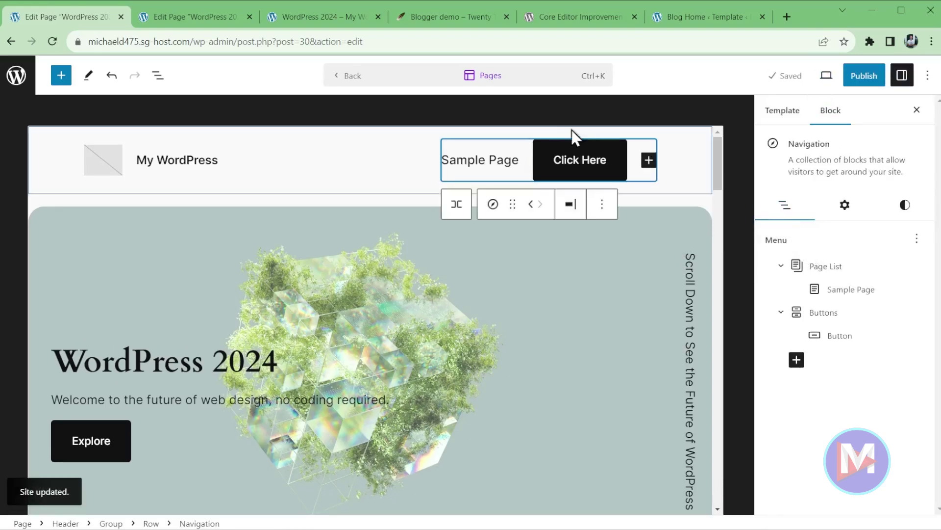
click(352, 77)
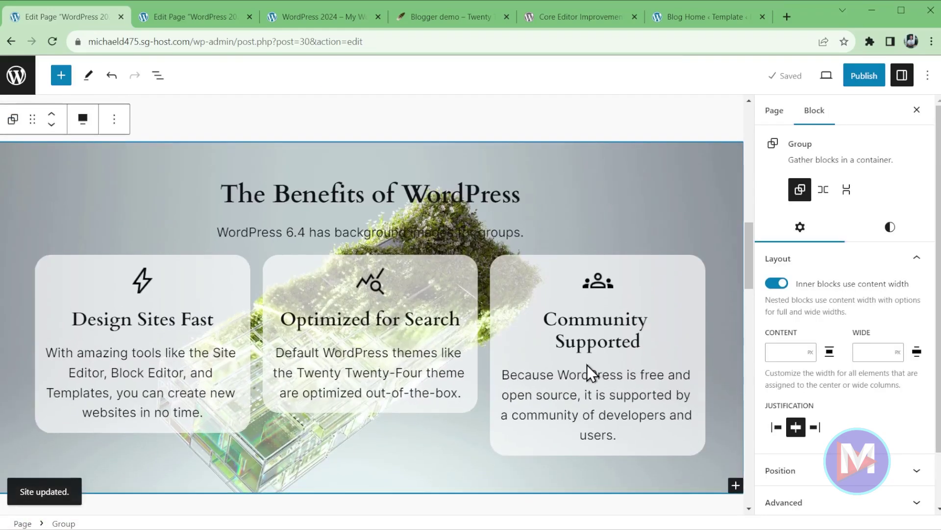
click(826, 79)
Step: Preview the page in a new tab, then set the cover paragraph's text orientation to vertical
click(763, 201)
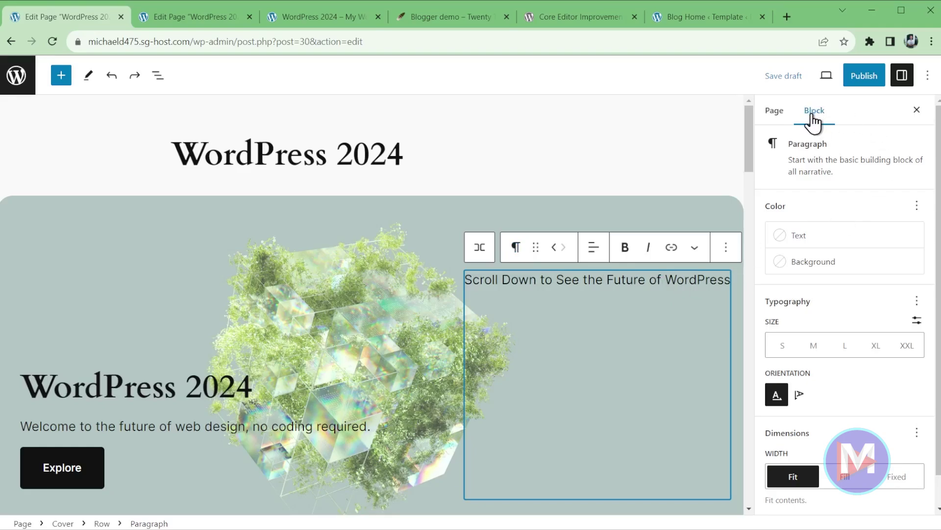
click(918, 301)
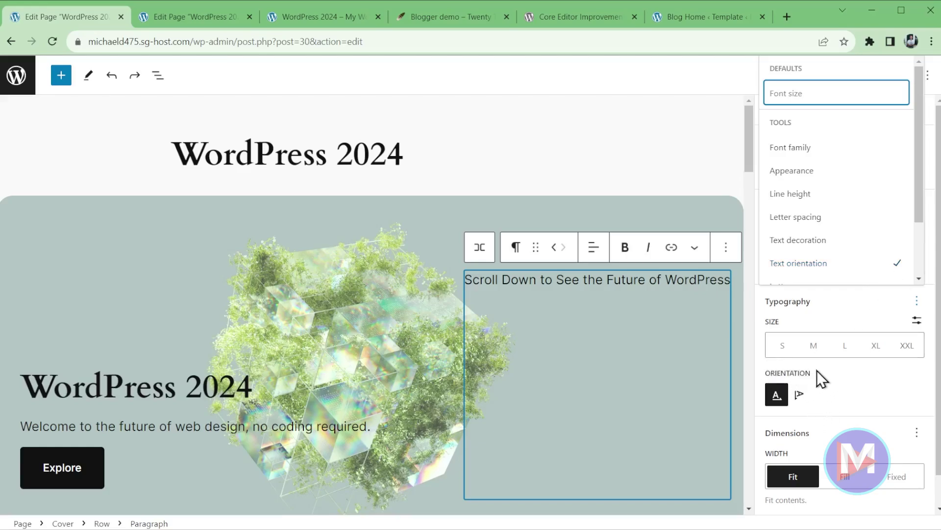
click(800, 394)
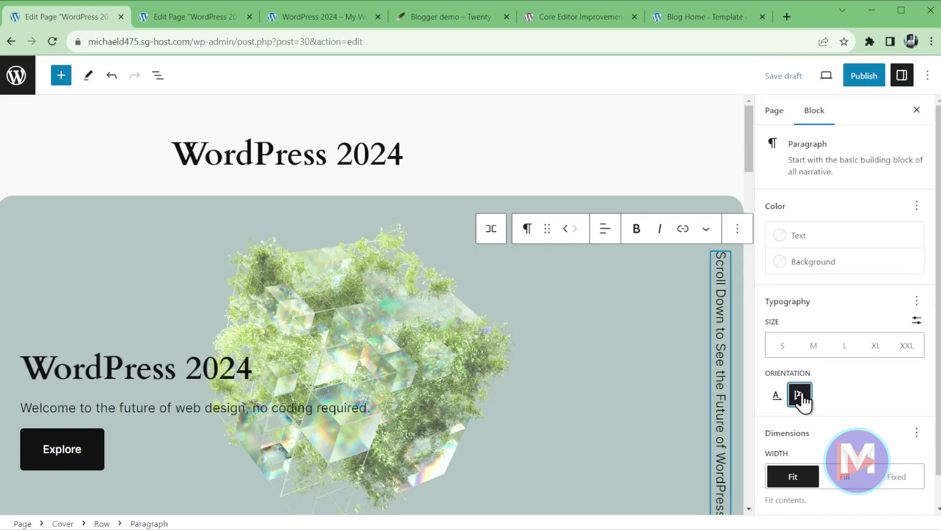
scroll(658, 354, down, 2)
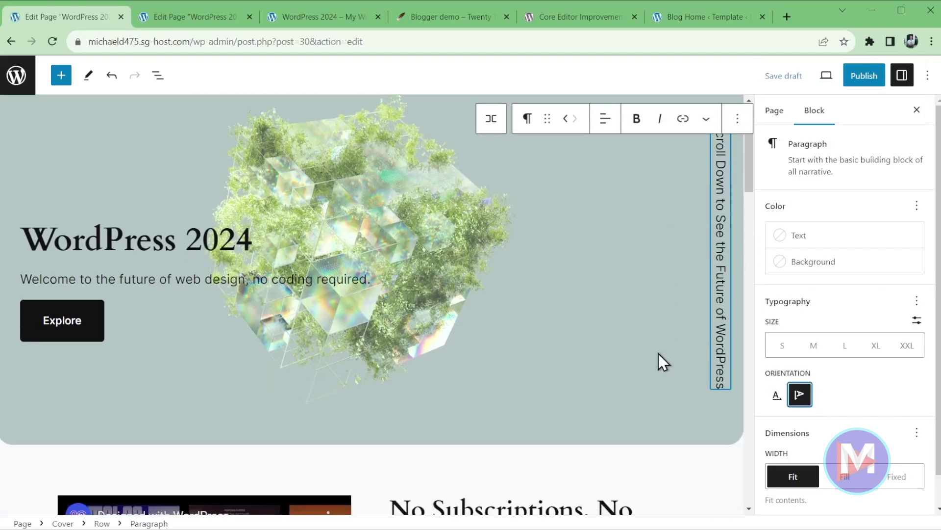
scroll(664, 353, up, 1)
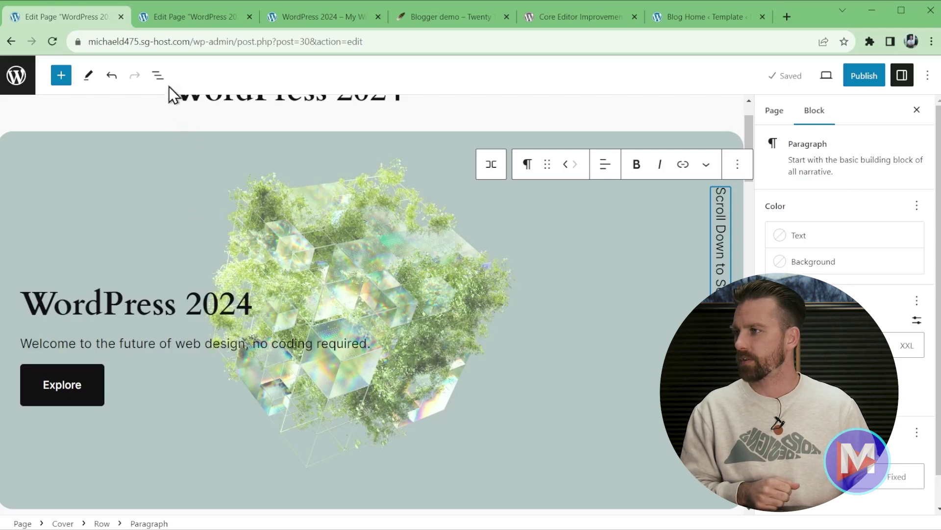
Step: Open the Document Overview and expand Image Features, its second Columns block and both columns
click(158, 76)
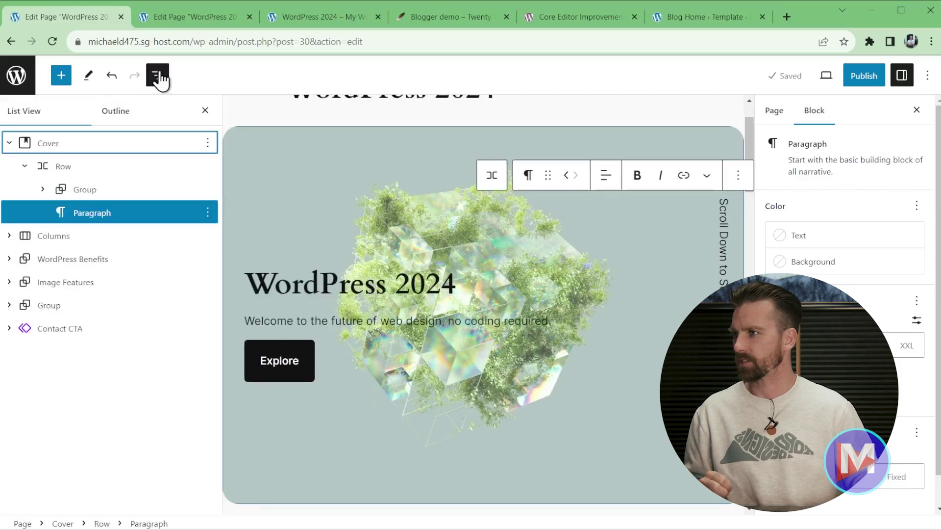
click(176, 219)
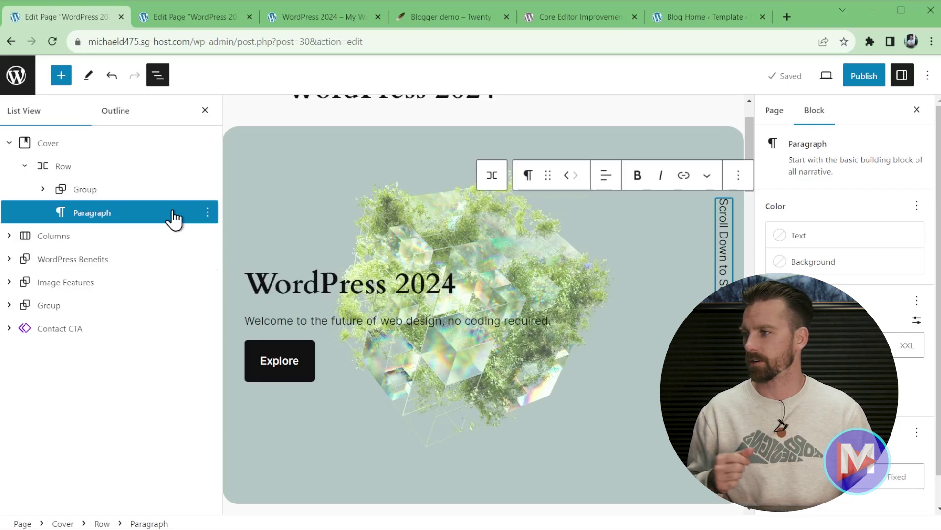
click(8, 283)
click(25, 328)
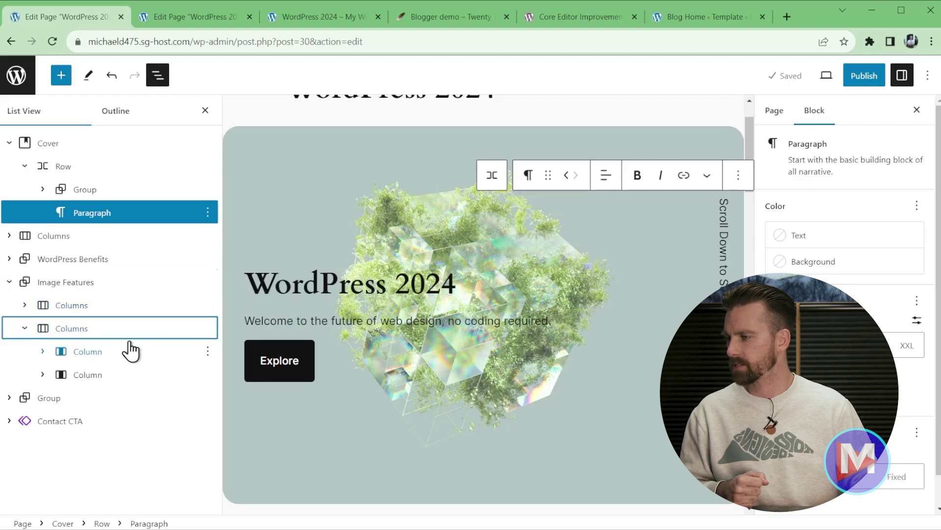
click(42, 374)
click(44, 352)
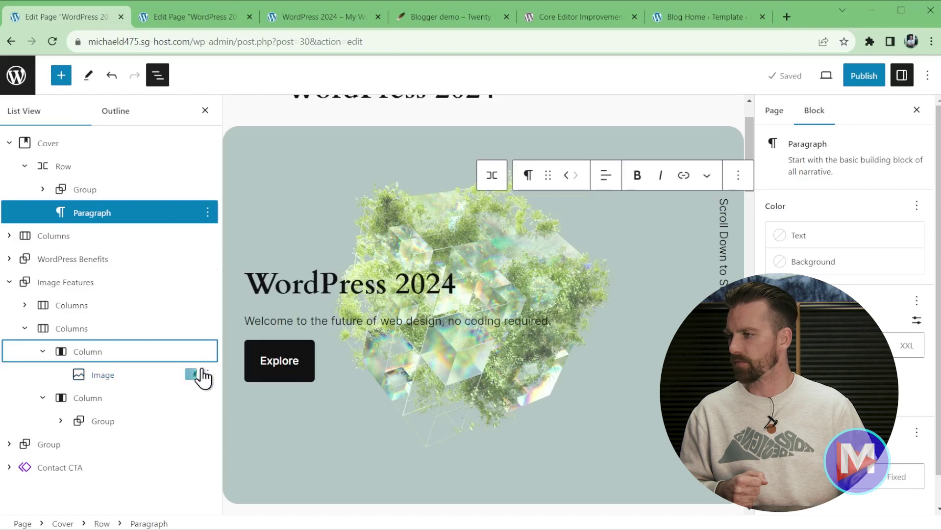
Step: Expand the first Columns block, its column and the Gallery to list its four images
click(25, 306)
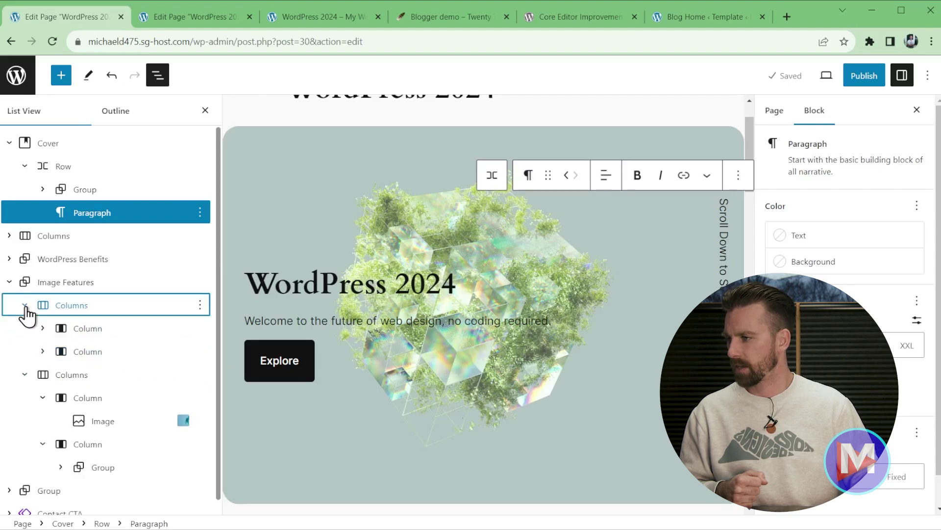
click(43, 352)
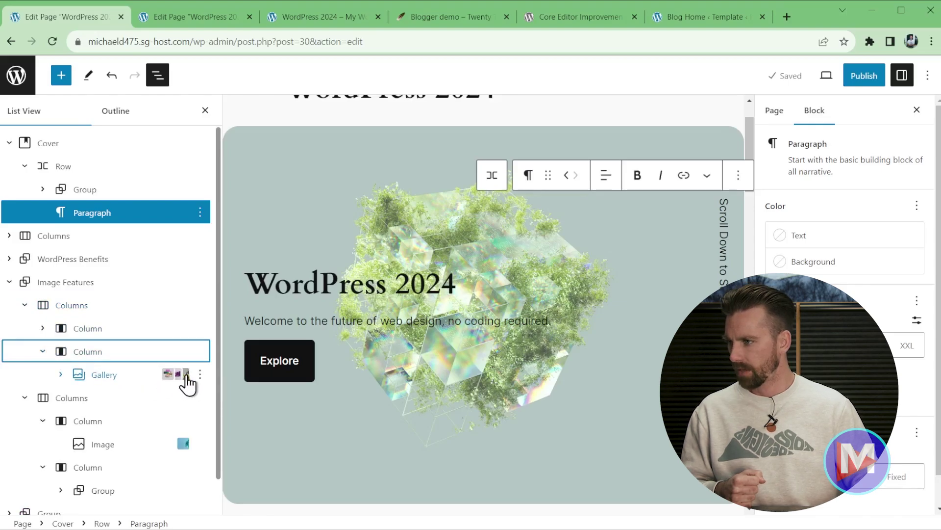
click(61, 374)
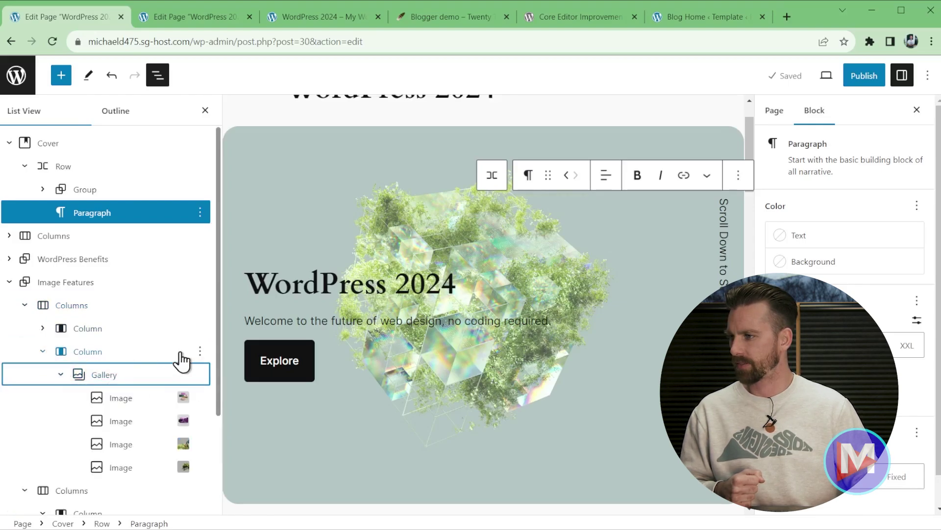
scroll(174, 362, down, 3)
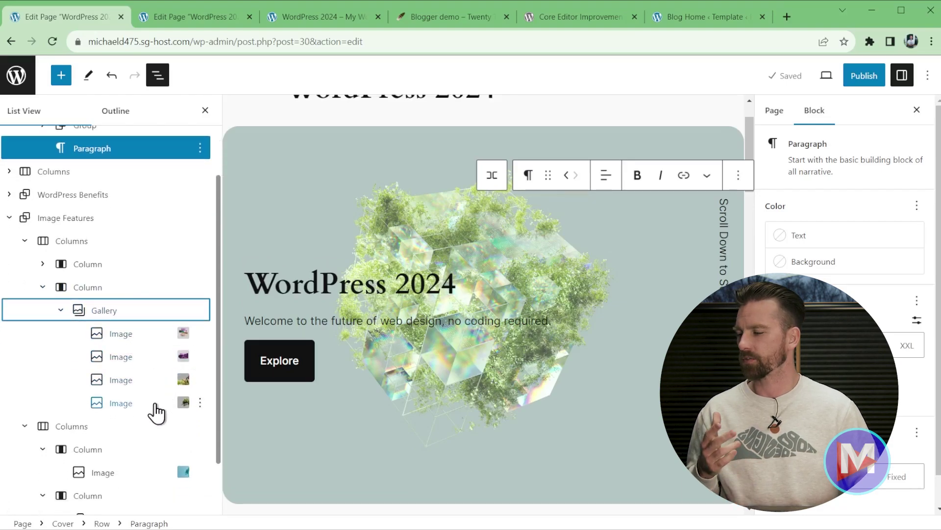
Step: Select the third gallery image, then undo the most recent edit with Ctrl+Z
click(126, 382)
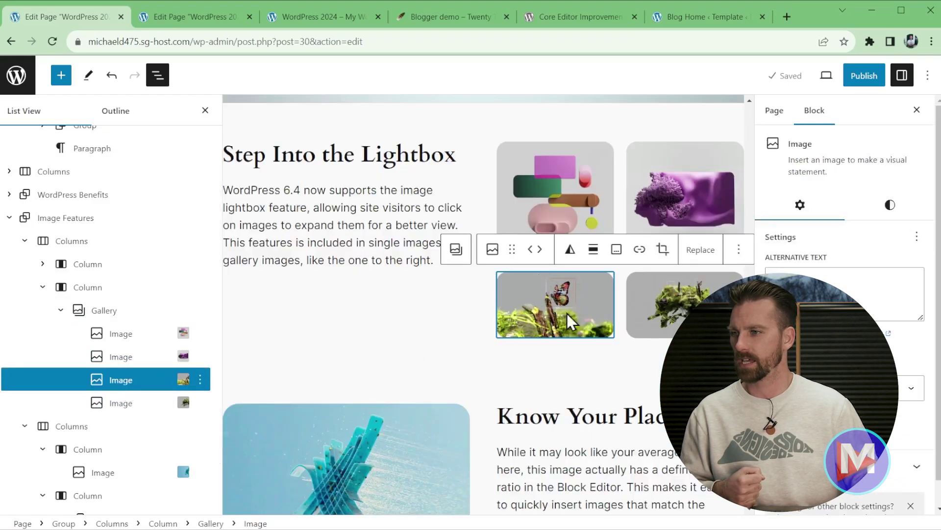
key(ctrl+z)
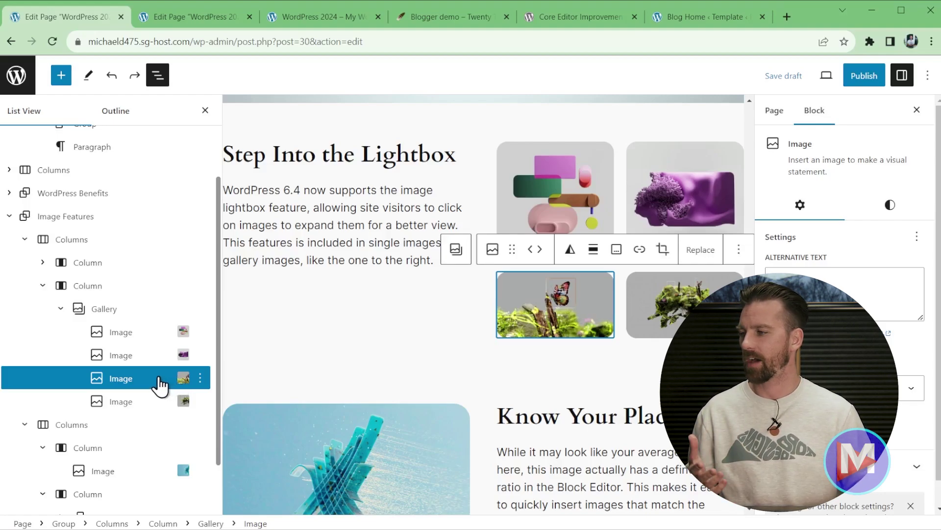
scroll(159, 385, down, 1)
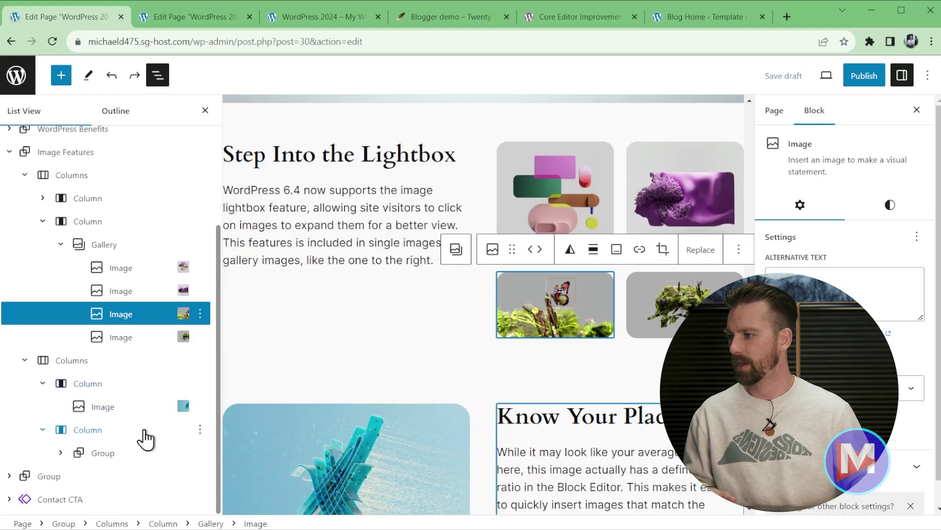
scroll(148, 426, up, 1)
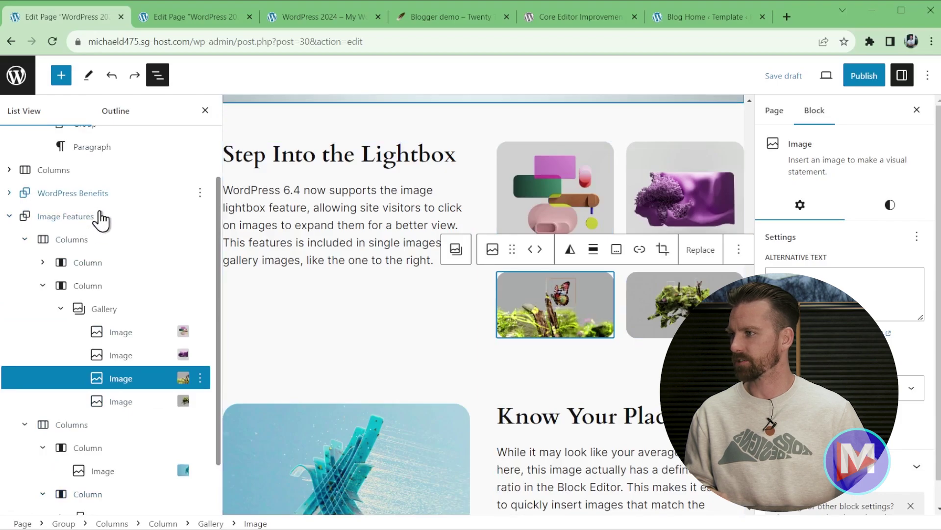
scroll(137, 388, down, 1)
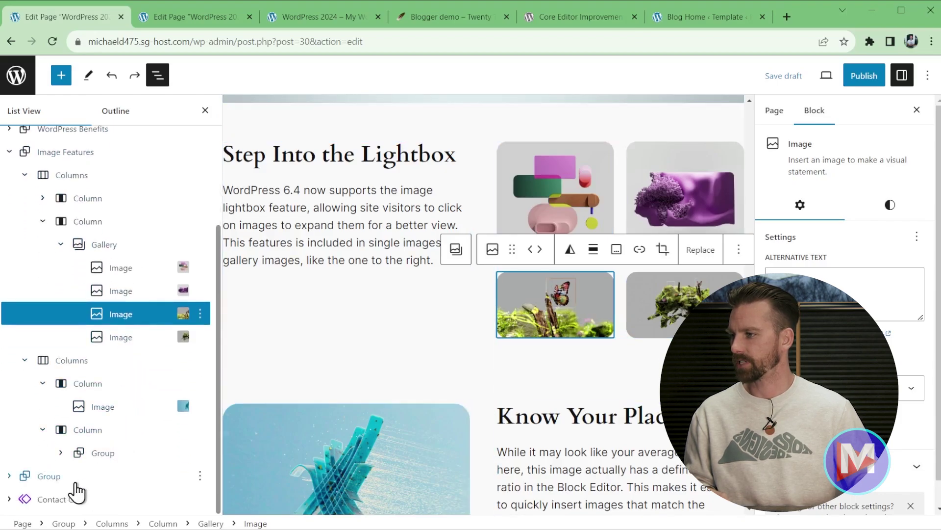
Step: Rename the Group below Image Features to 'WordPress Features' through its List View actions
click(47, 476)
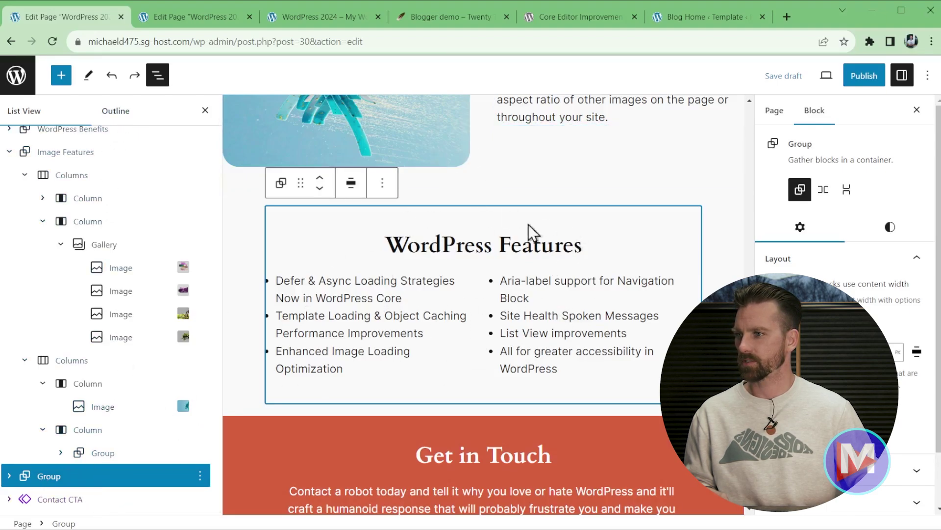
click(201, 481)
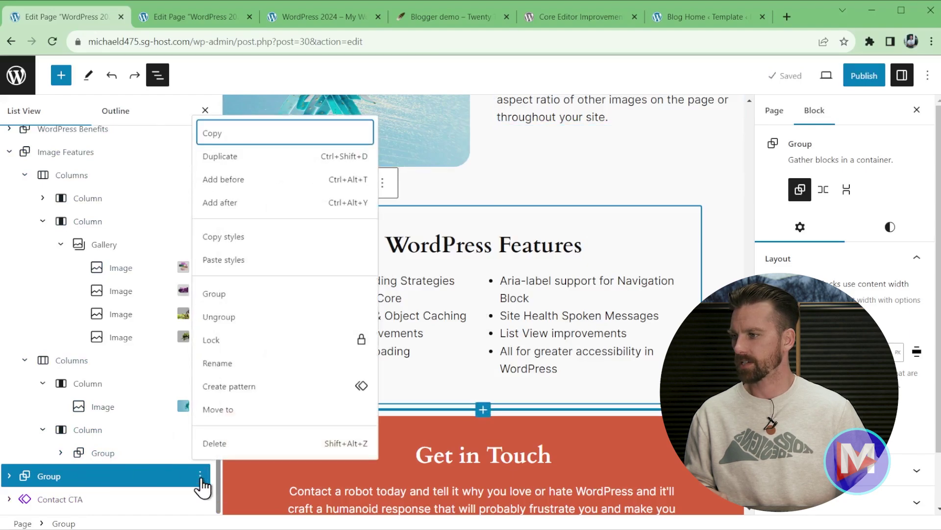
click(230, 369)
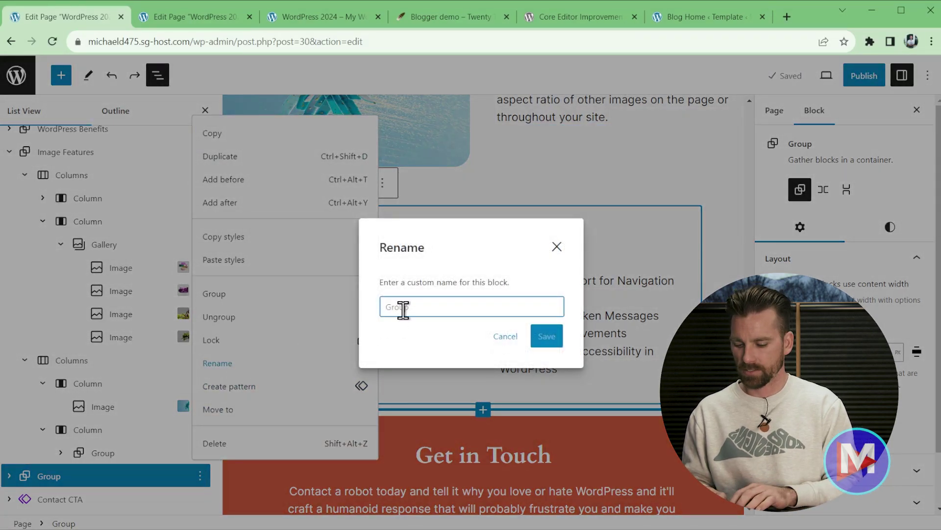
text(WordPress Fea)
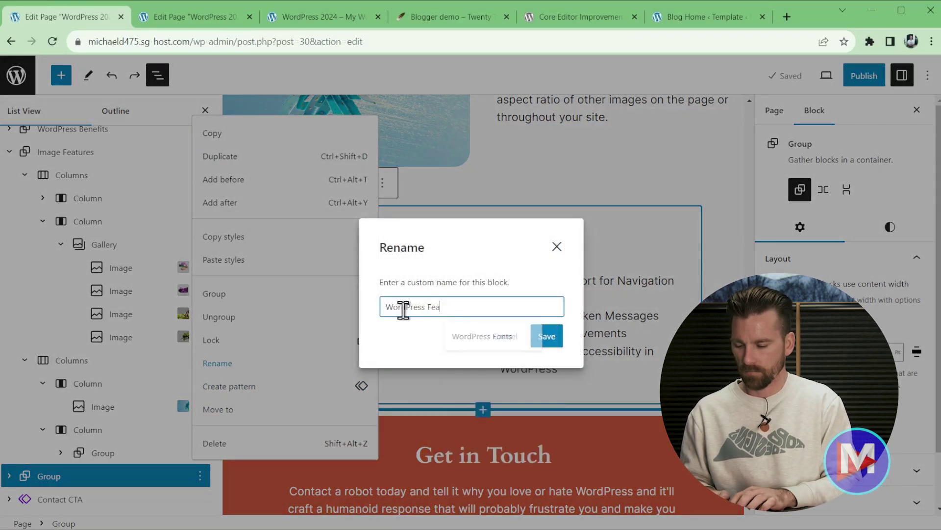
text(tures)
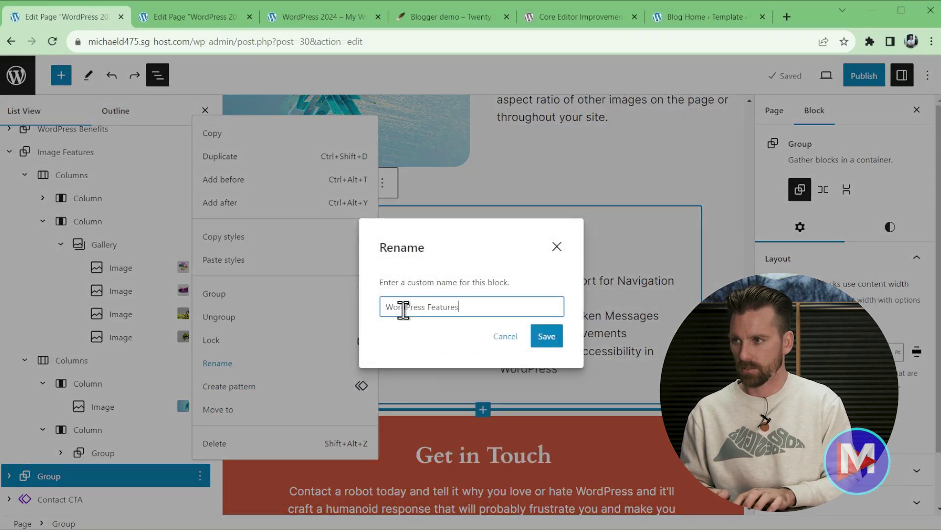
click(560, 339)
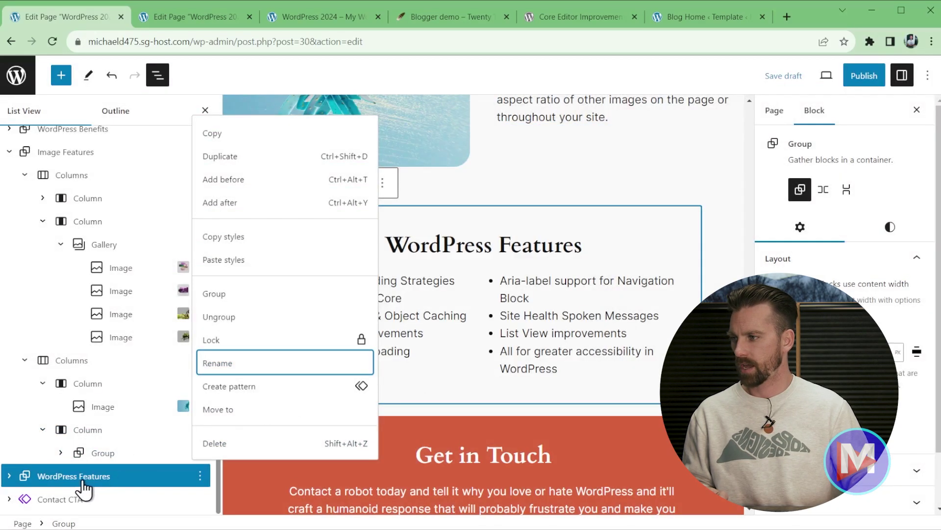
click(177, 487)
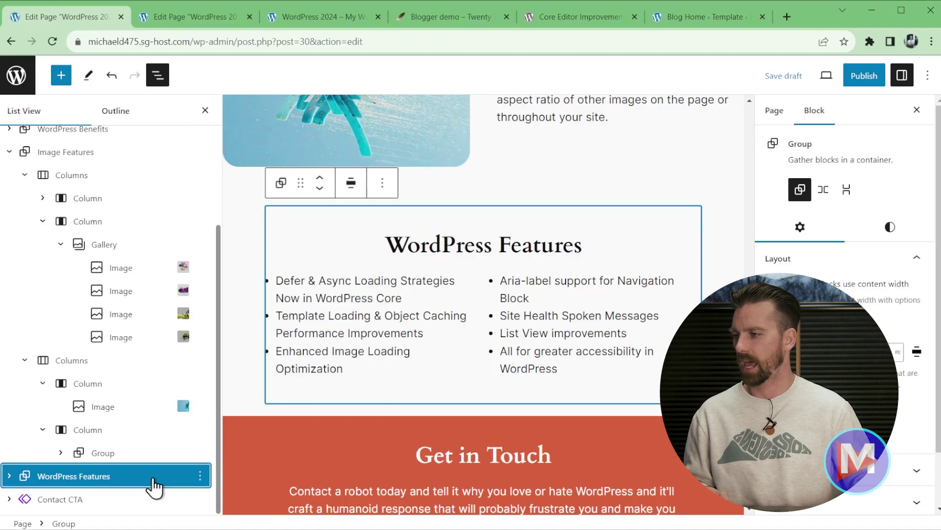
click(103, 483)
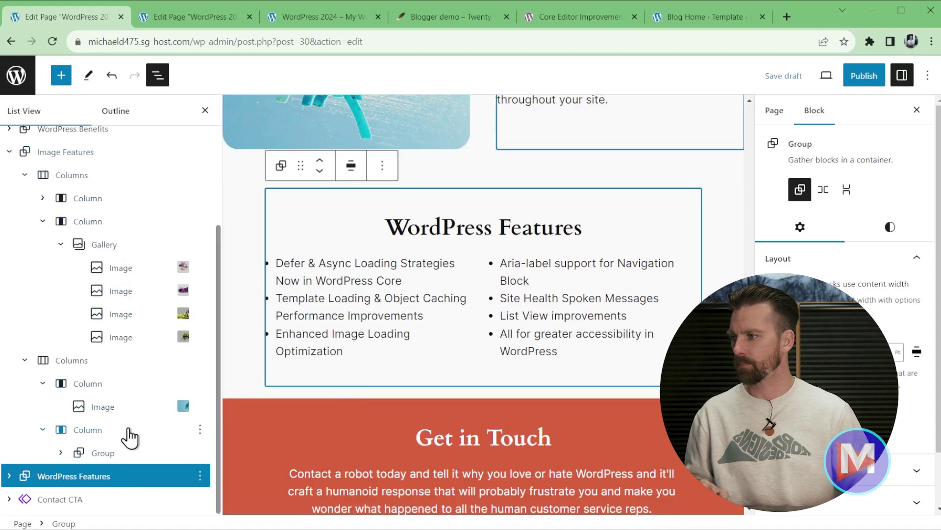
click(51, 363)
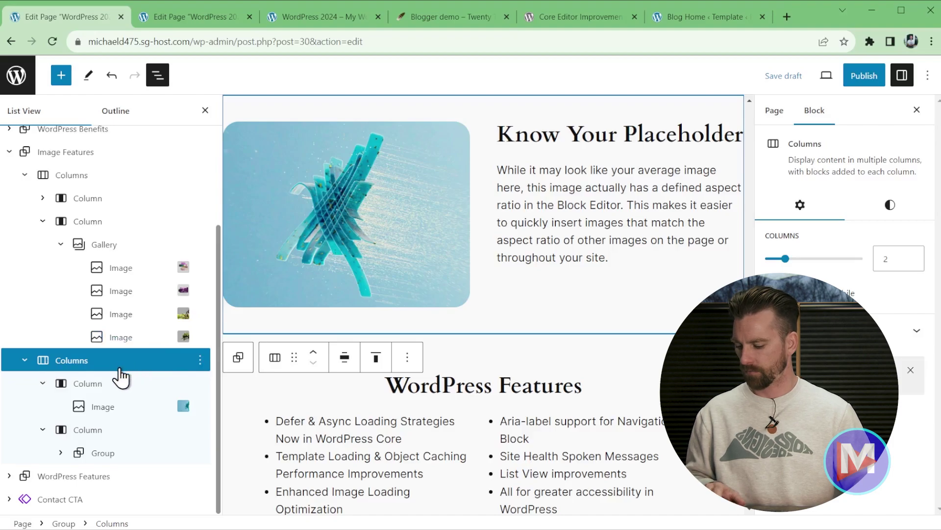
key(ctrl+shift+d)
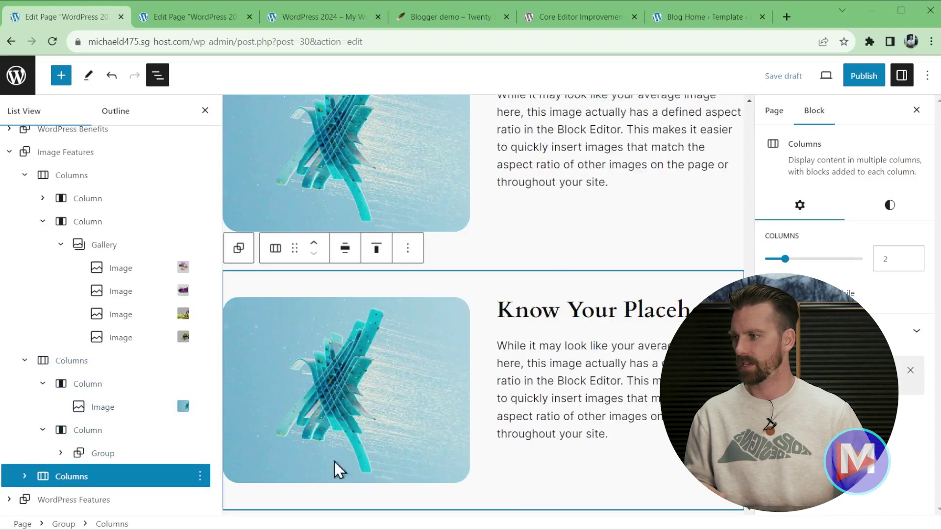
scroll(29, 471, down, 1)
click(25, 452)
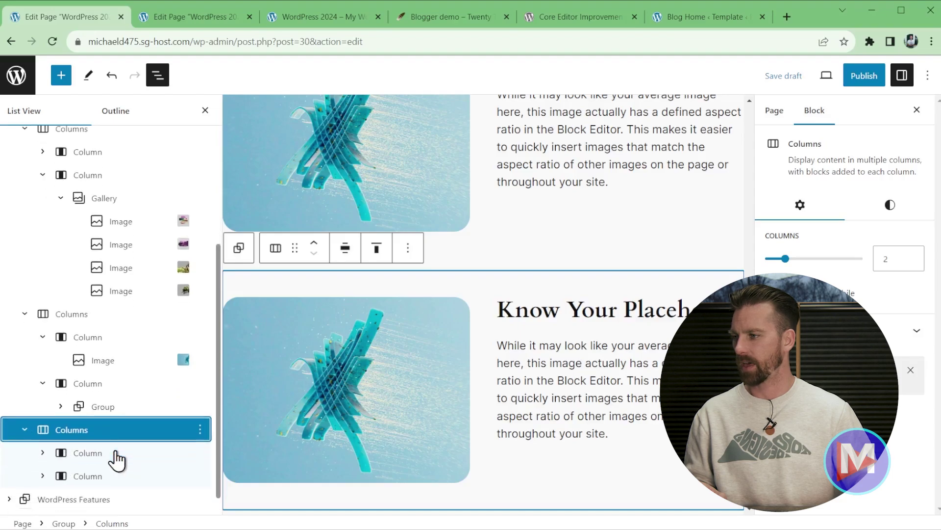
scroll(117, 461, down, 1)
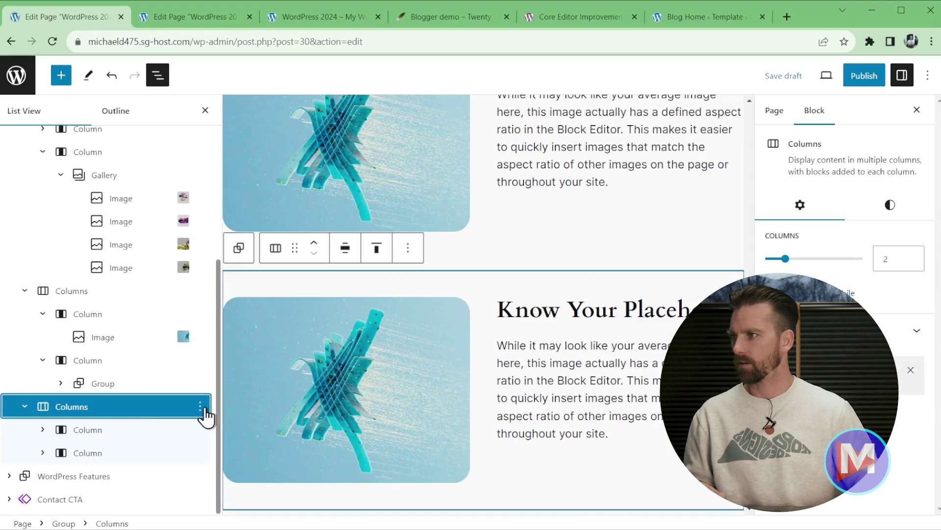
click(113, 76)
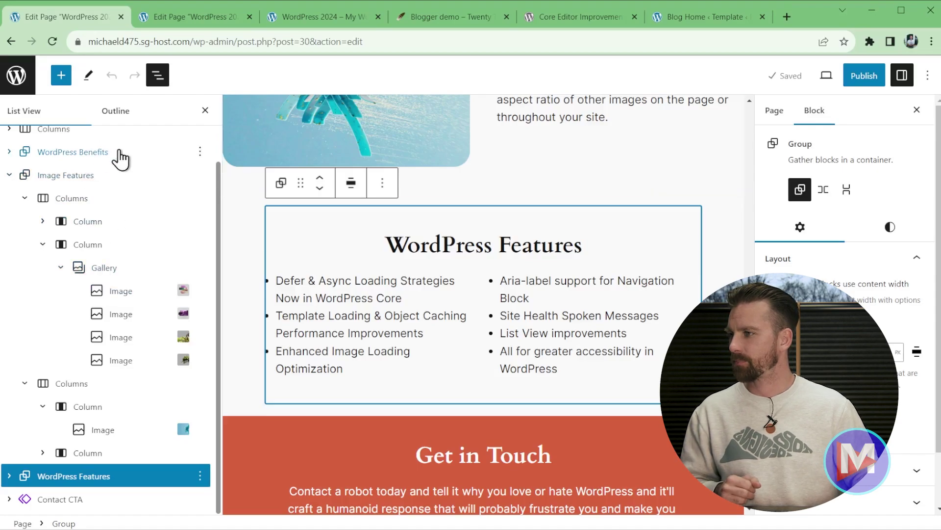
Step: Select the WordPress Benefits group in List View and show its options menu
click(80, 156)
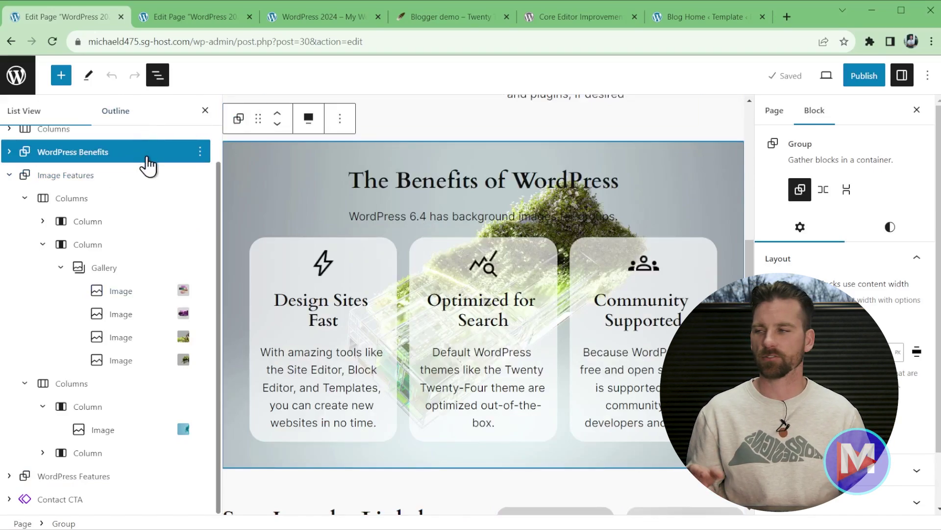
click(200, 152)
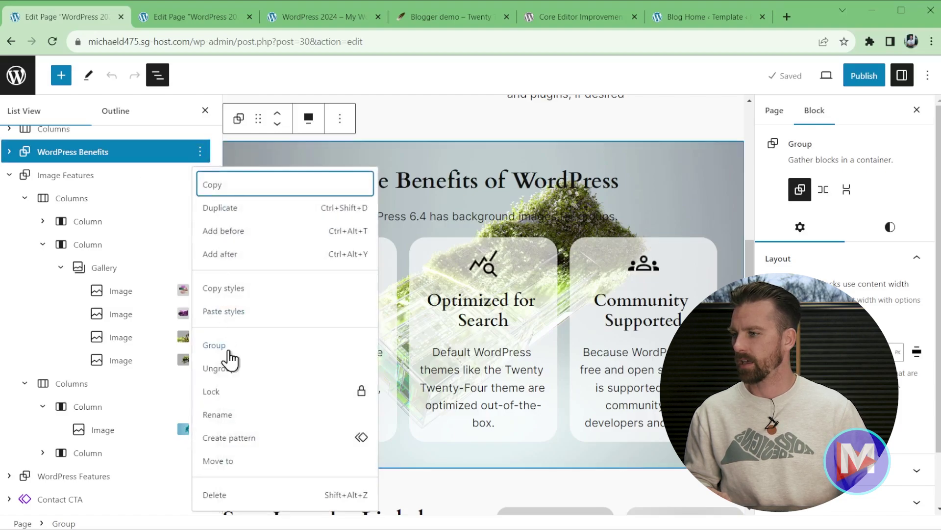
Step: Start a new pattern from the group and name it 'Benefits'
click(254, 444)
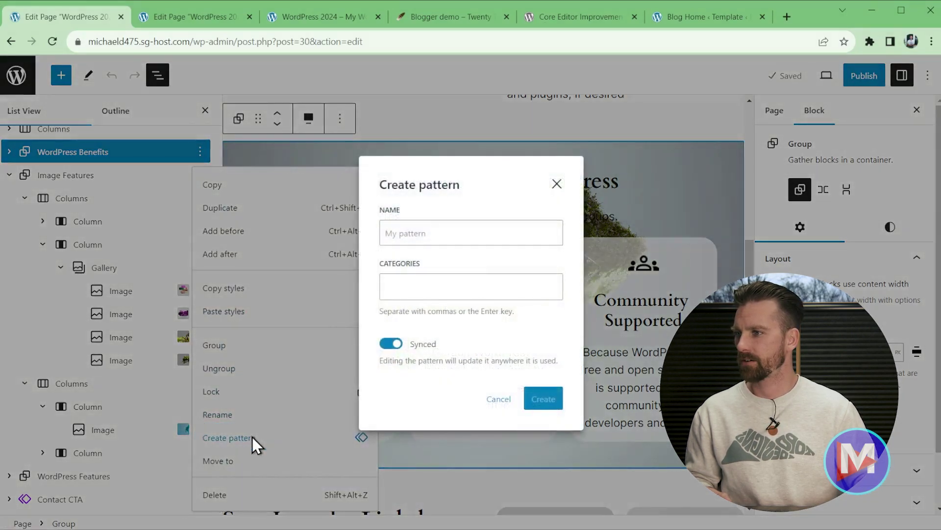
click(410, 234)
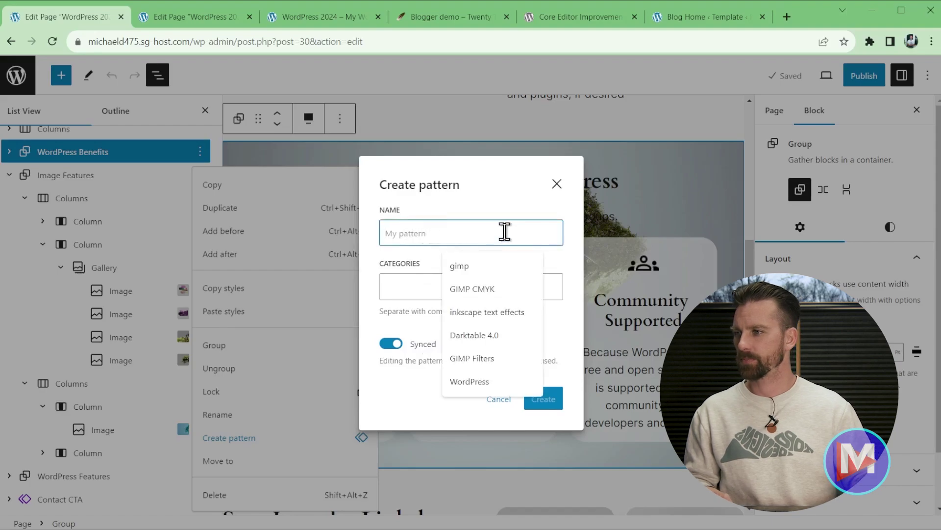
text(Benefits)
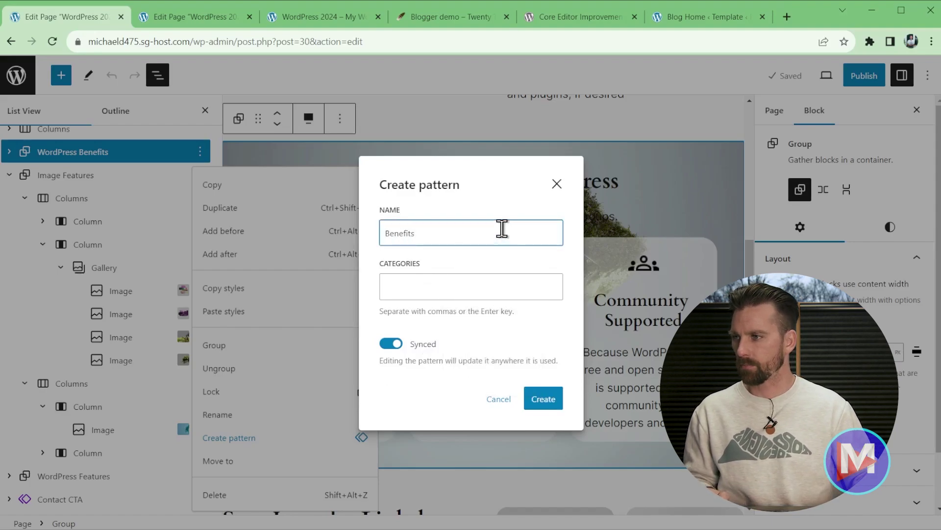
click(414, 270)
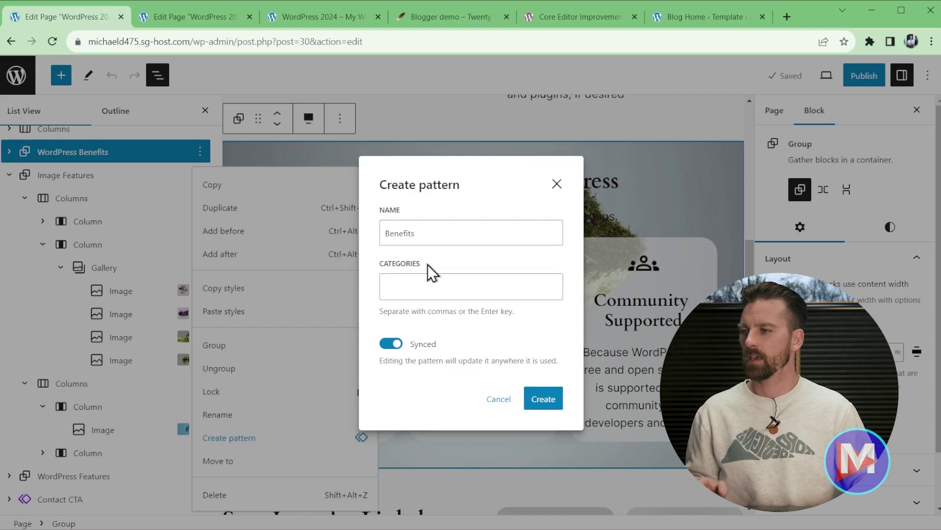
Step: File the pattern under About and Custom, turn Synced off, and create it
click(427, 289)
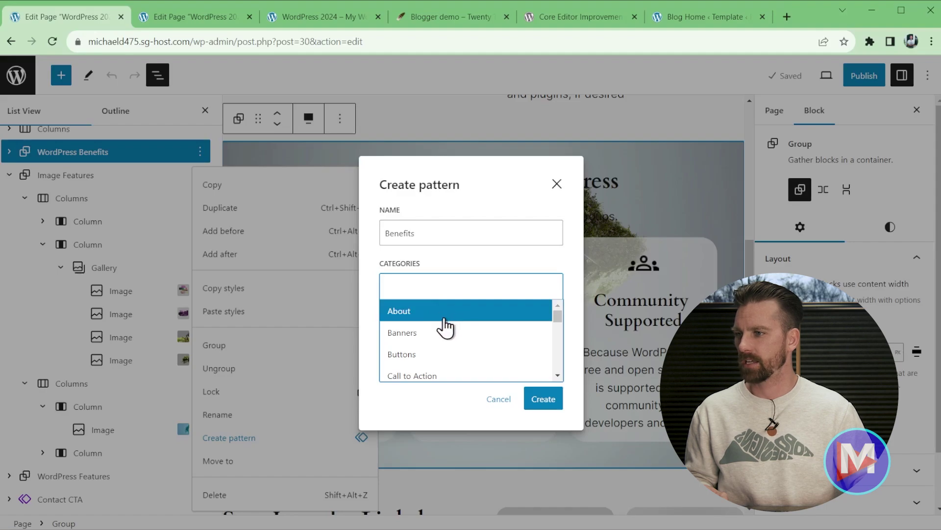
scroll(448, 329, down, 2)
scroll(451, 331, down, 5)
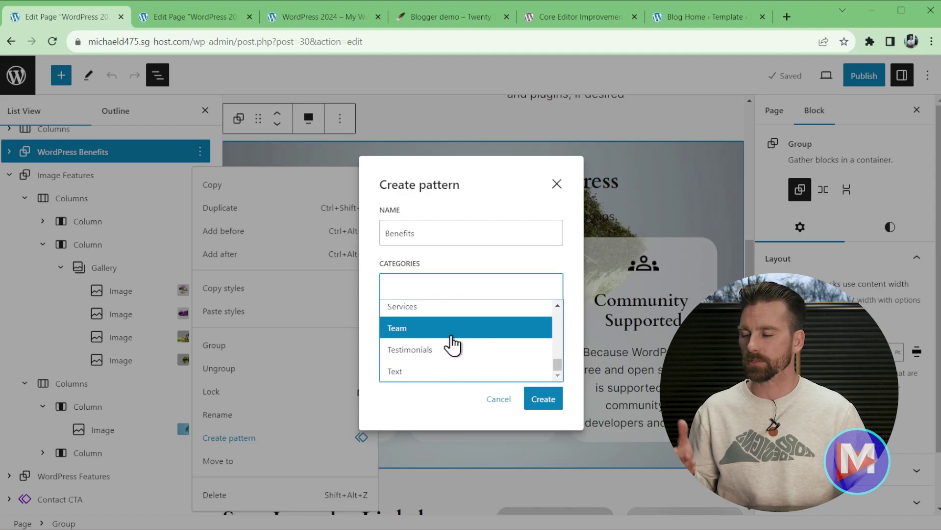
scroll(454, 342, up, 8)
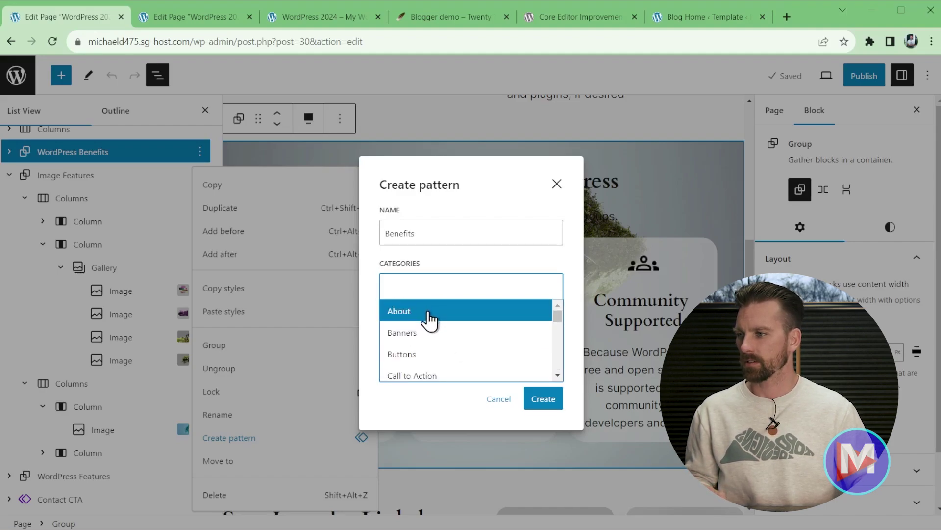
click(429, 313)
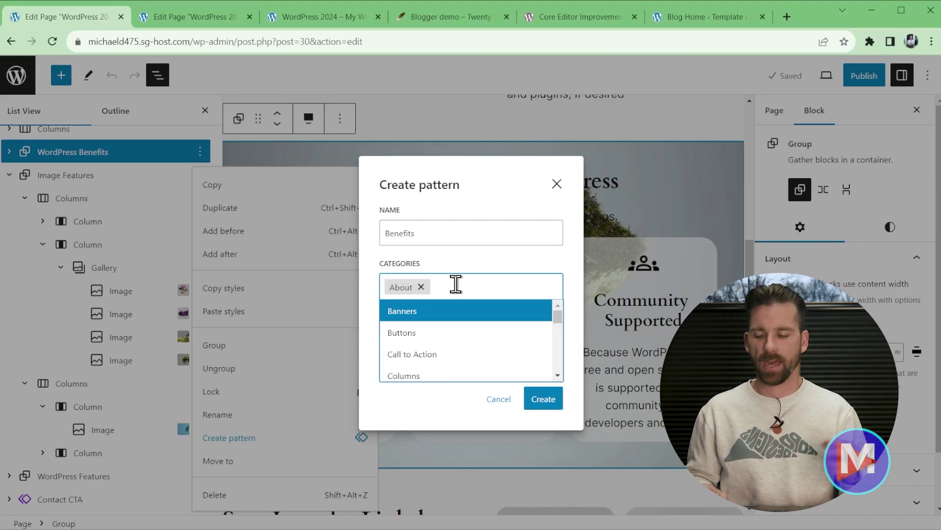
text(Custom)
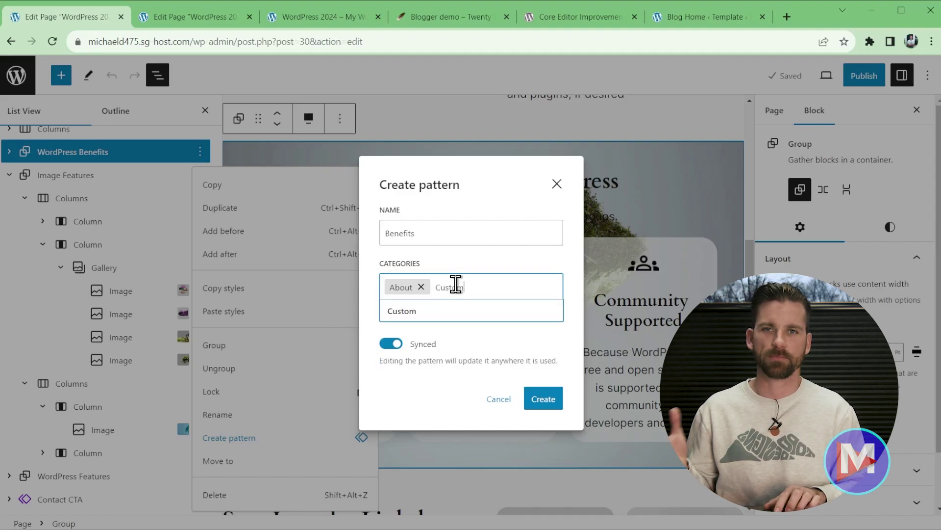
key(Return)
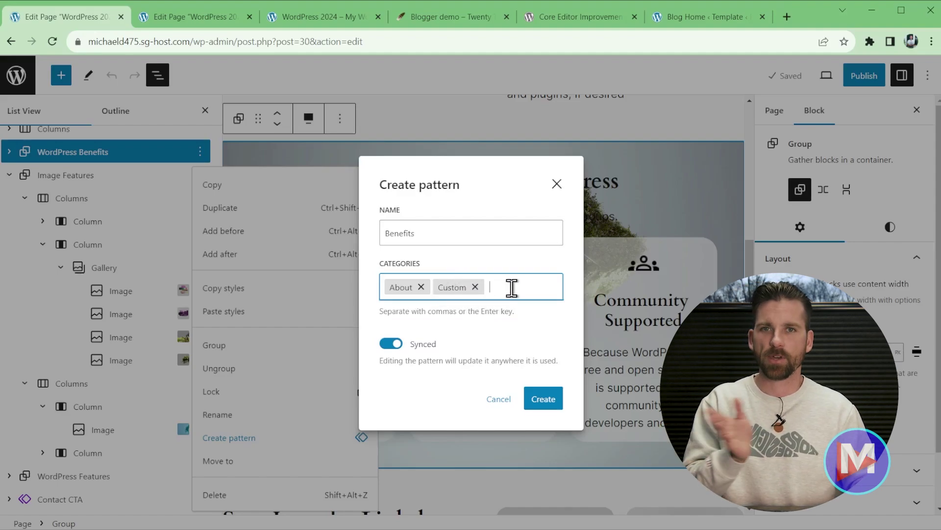
click(392, 345)
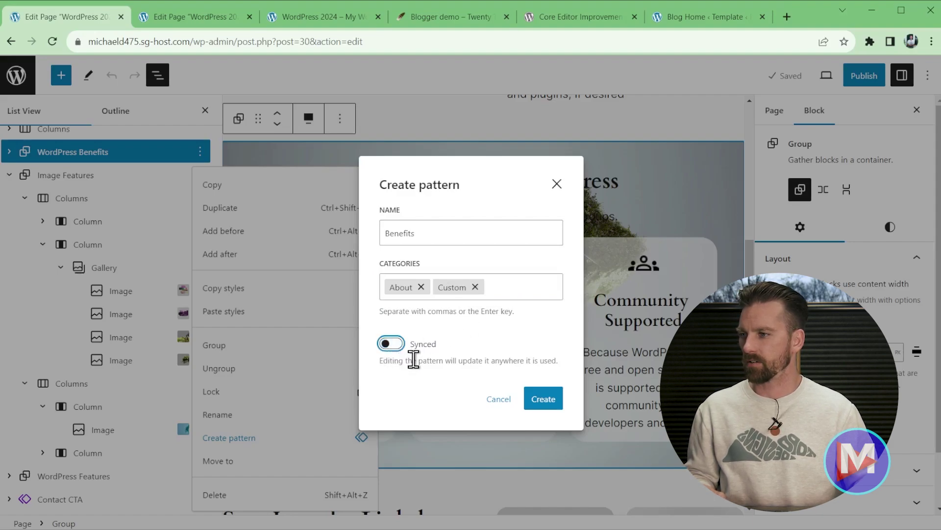
click(543, 399)
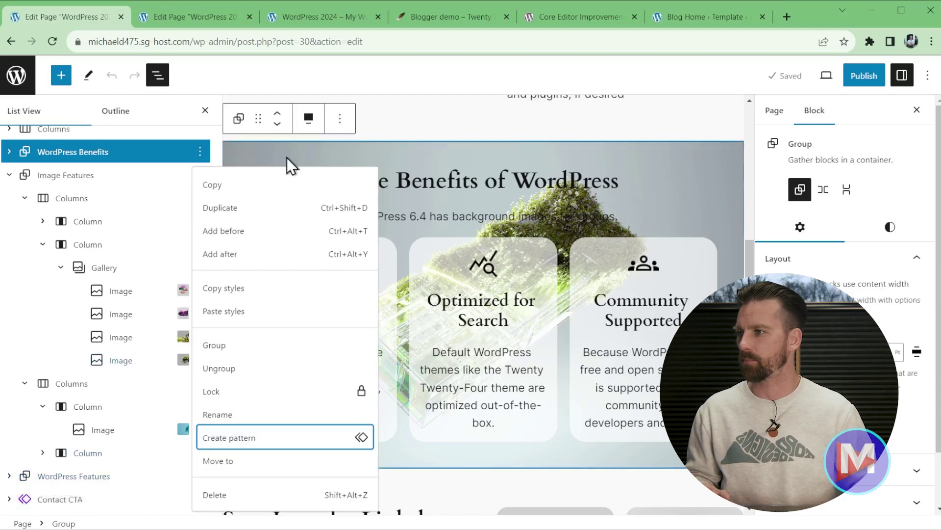
Step: Close List View and browse the inserter's patterns: My patterns, About, then Custom
click(205, 112)
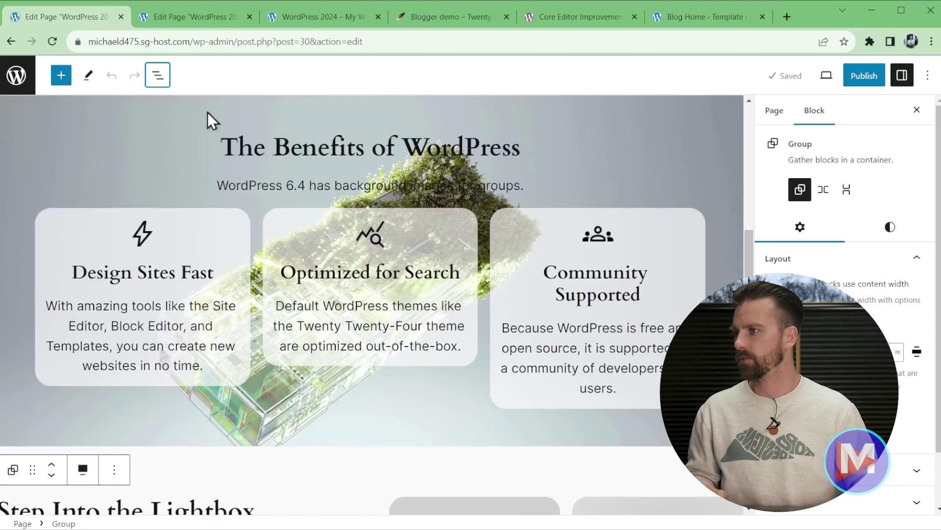
click(60, 78)
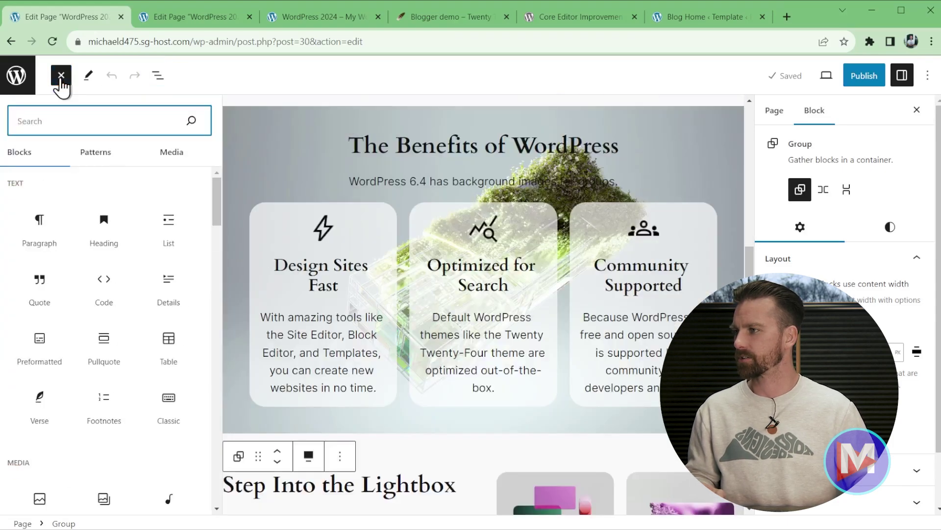
click(97, 165)
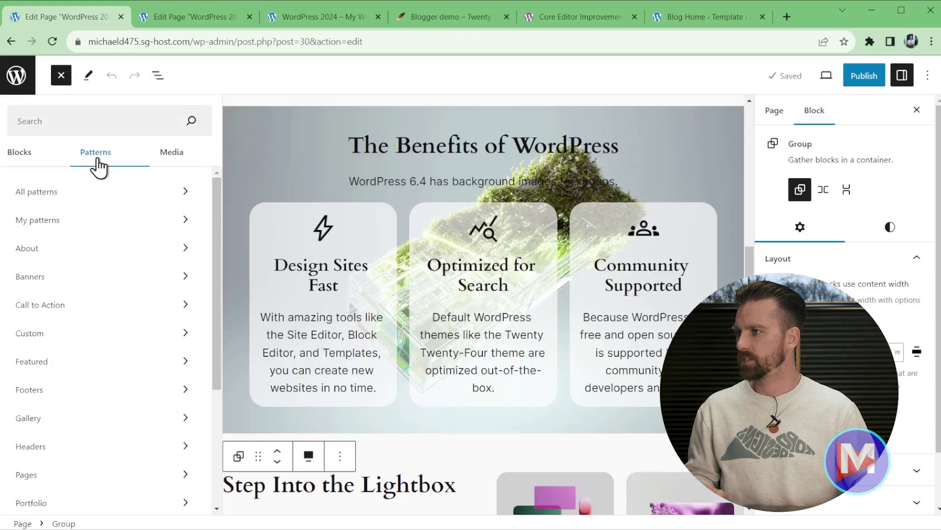
click(95, 226)
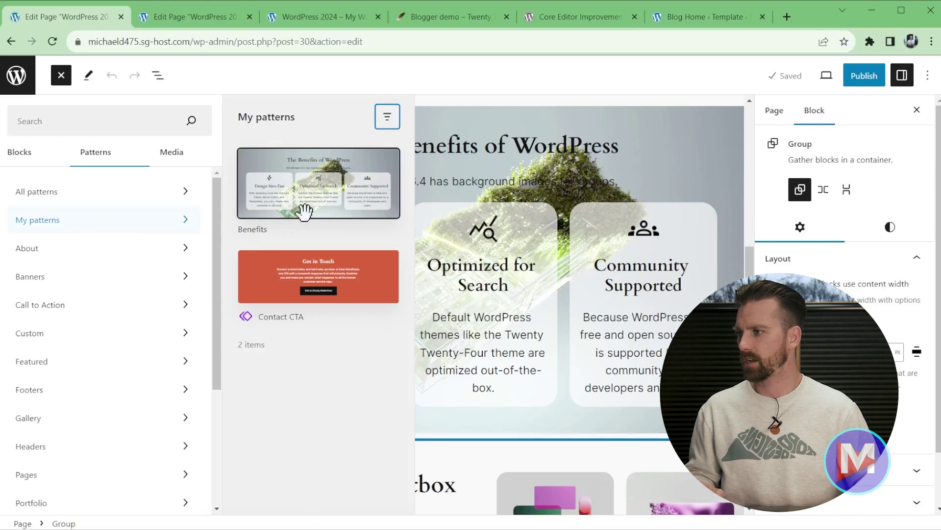
click(134, 247)
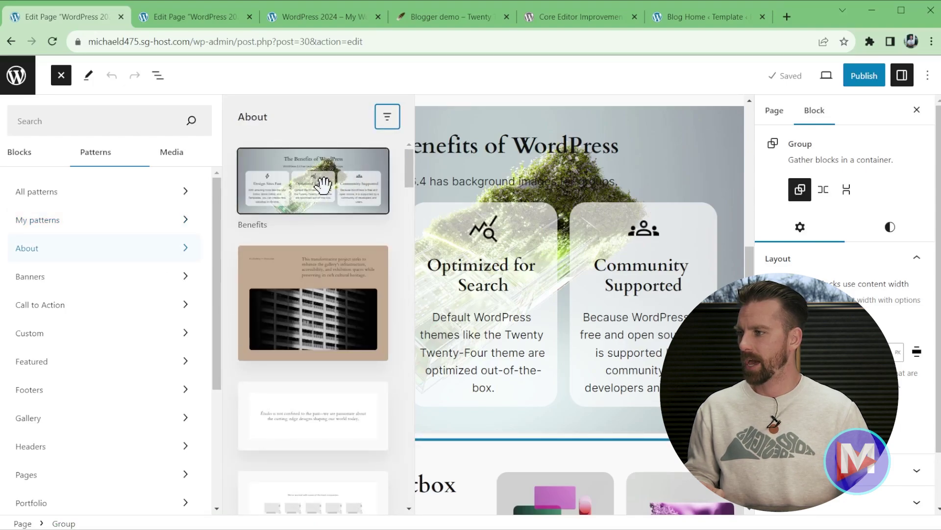
click(97, 338)
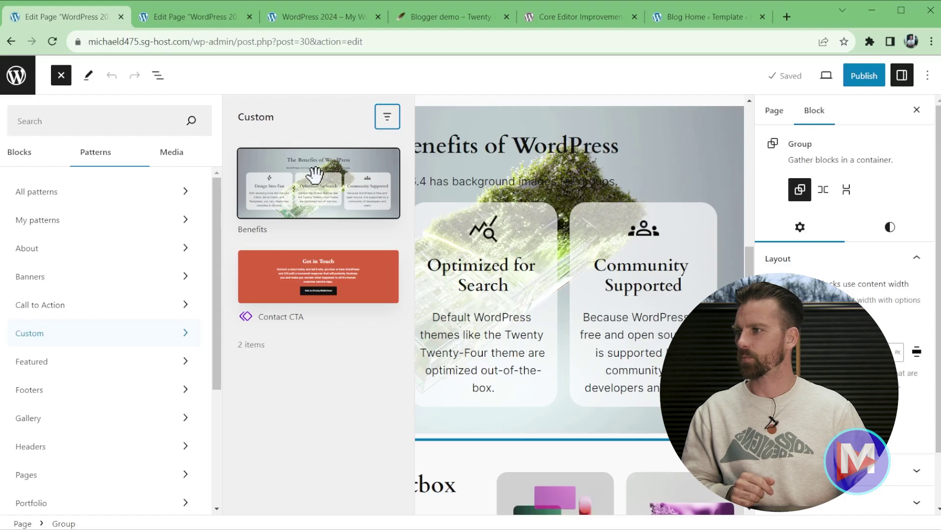
Step: From Site Editor > Patterns > My patterns, export Benefits as benefits.json
click(16, 77)
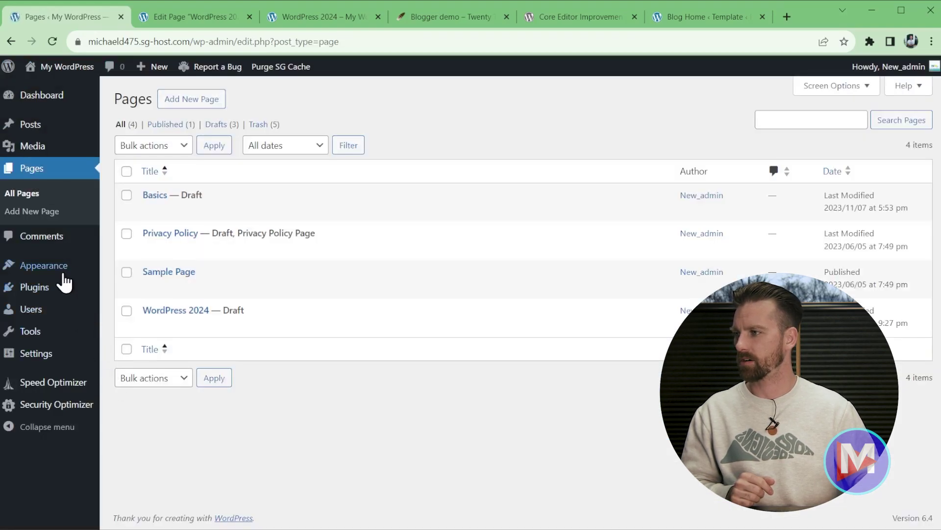
mouse_move(57, 274)
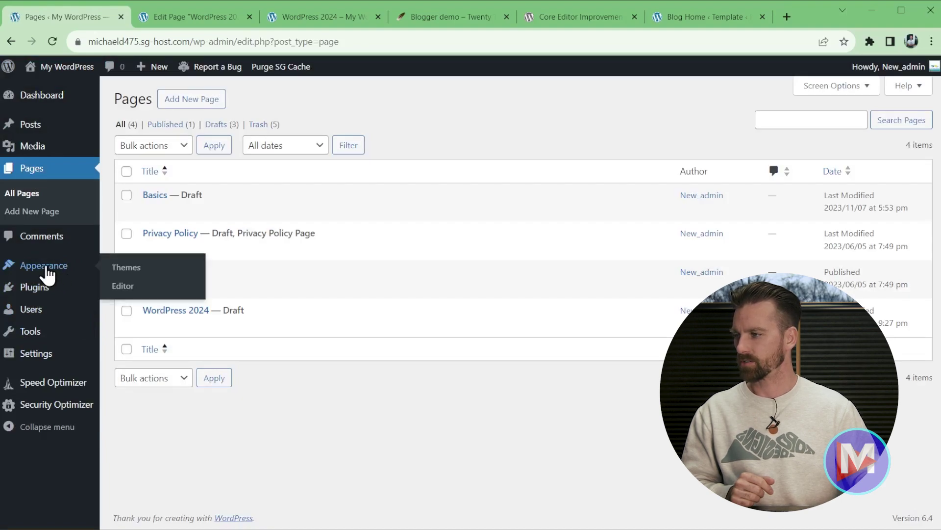
click(128, 289)
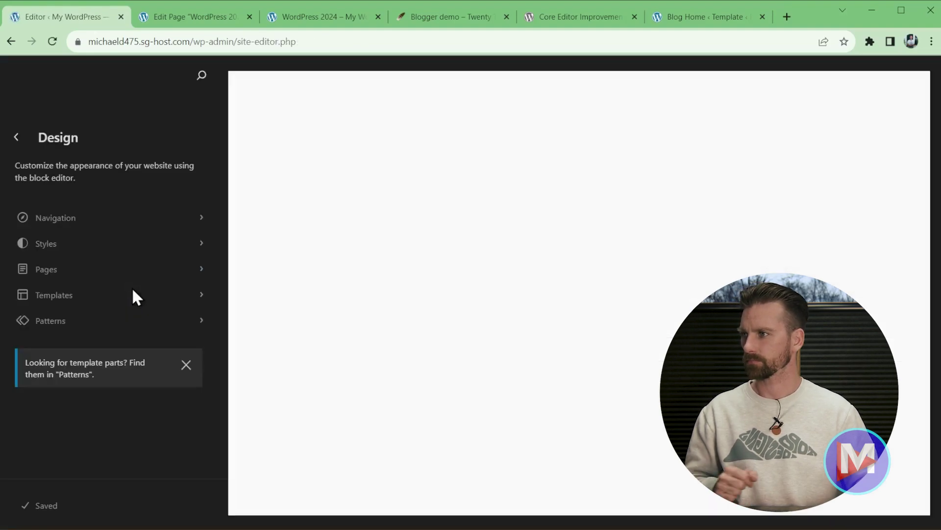
click(56, 326)
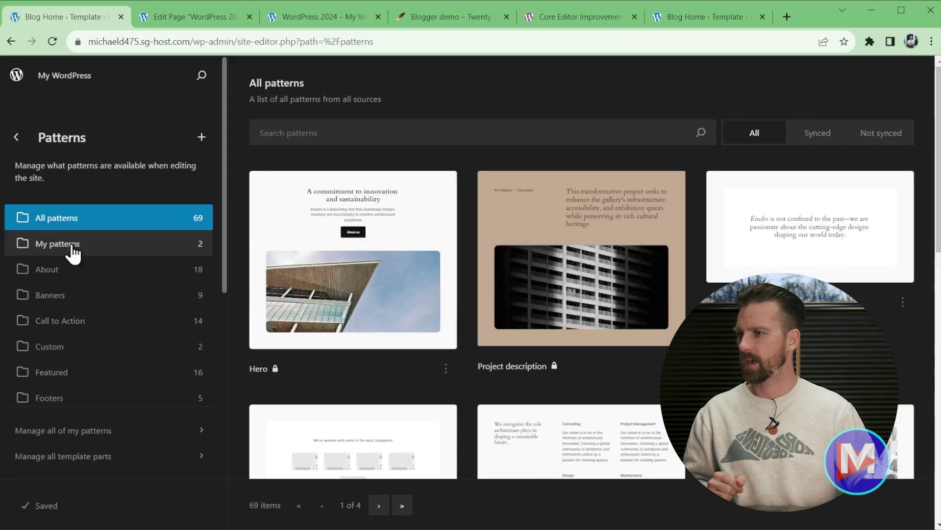
click(74, 253)
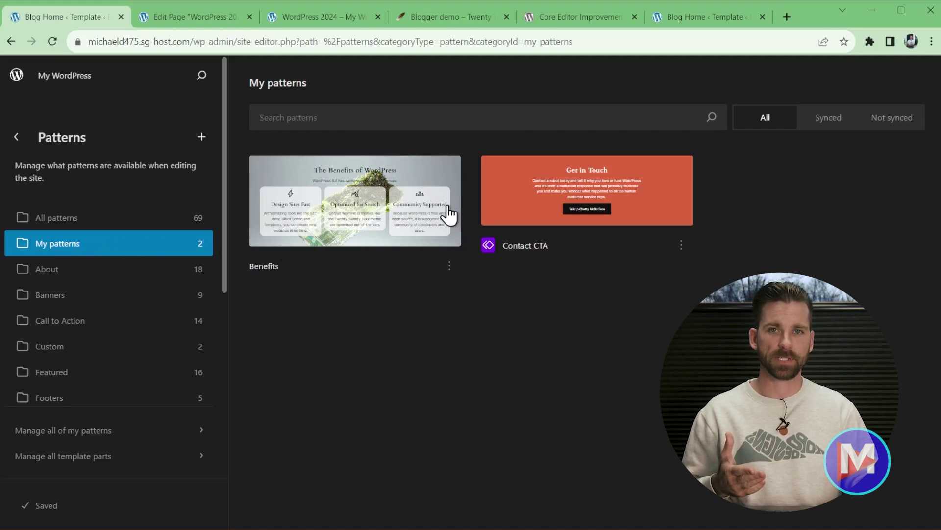
click(449, 267)
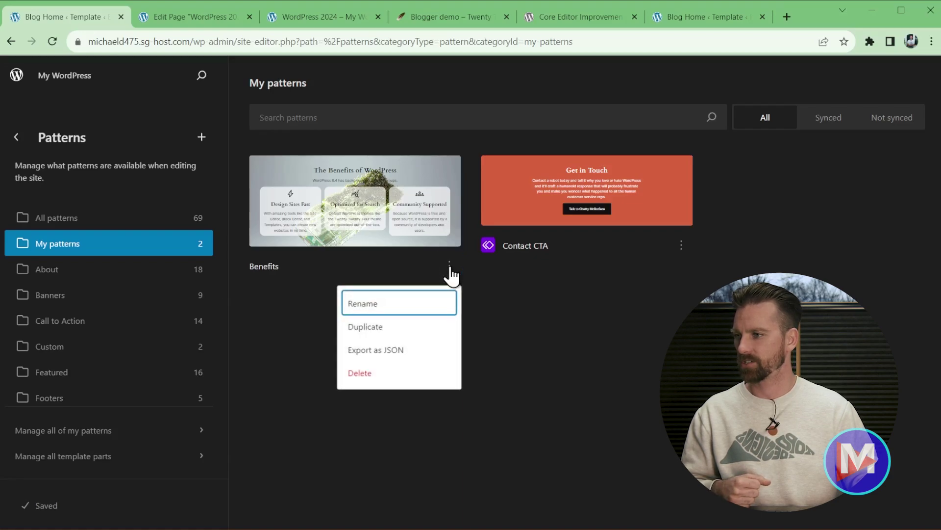
click(380, 352)
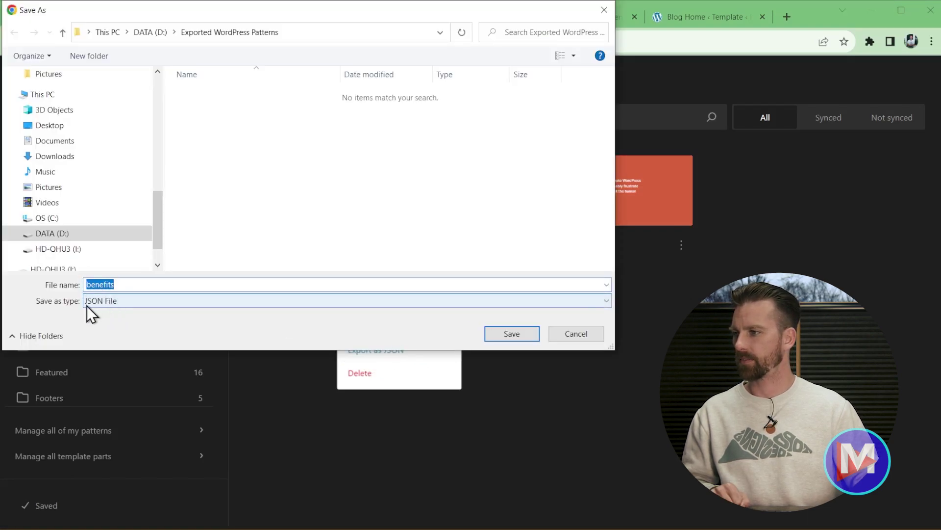
click(519, 333)
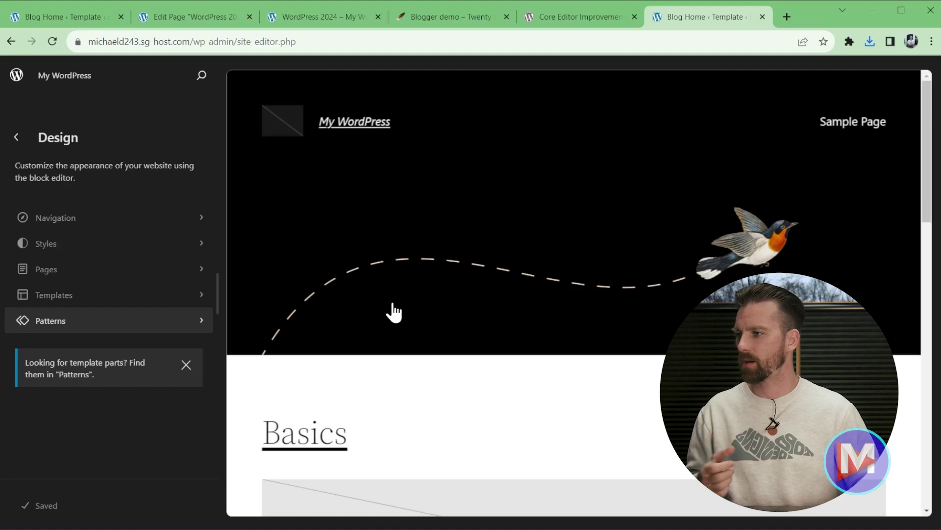
Step: Import benefits.json into the second site's pattern library and view its My patterns list
click(86, 327)
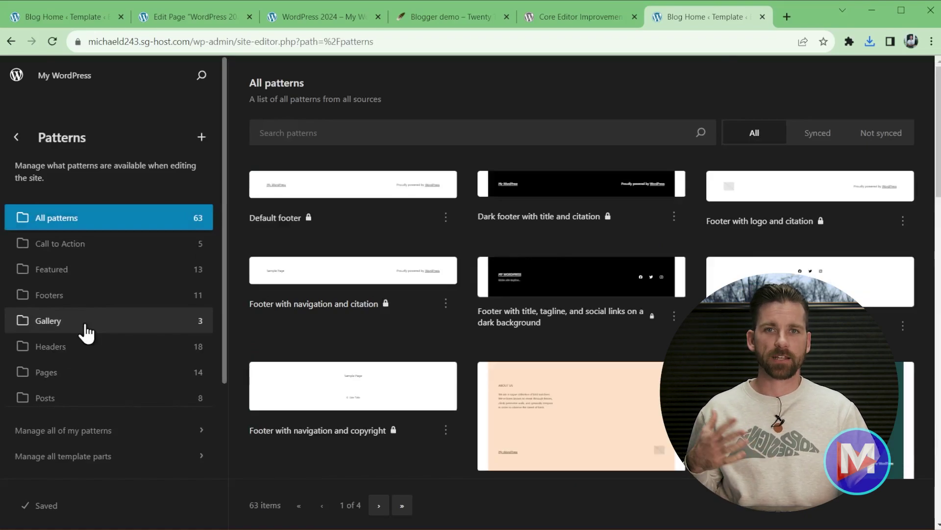
click(202, 143)
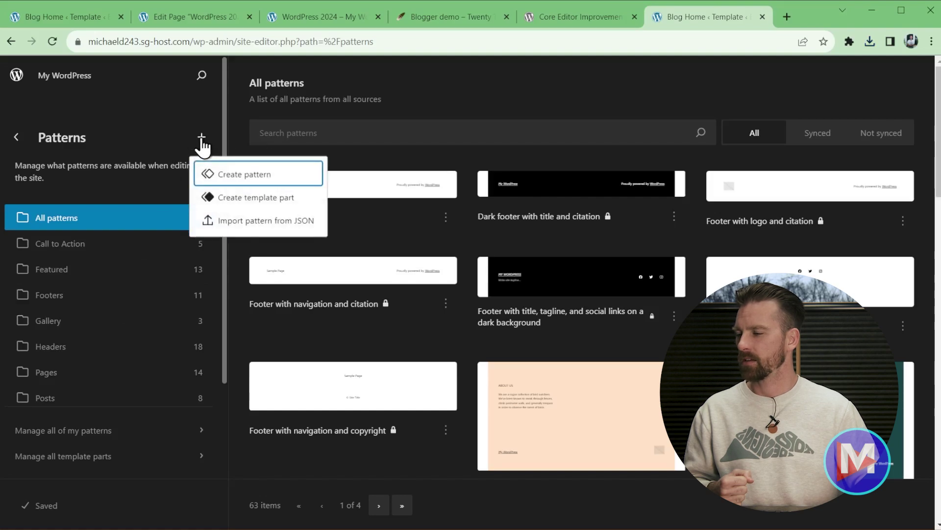
click(258, 221)
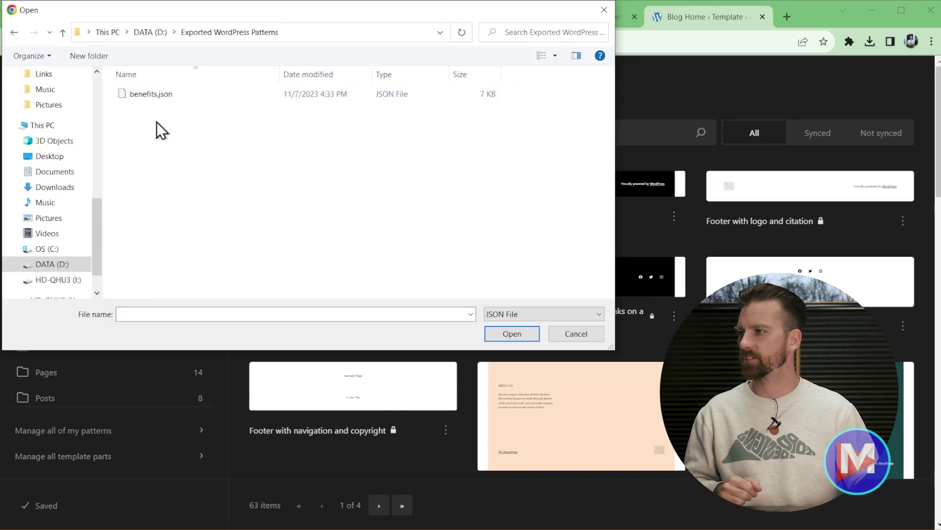
click(150, 98)
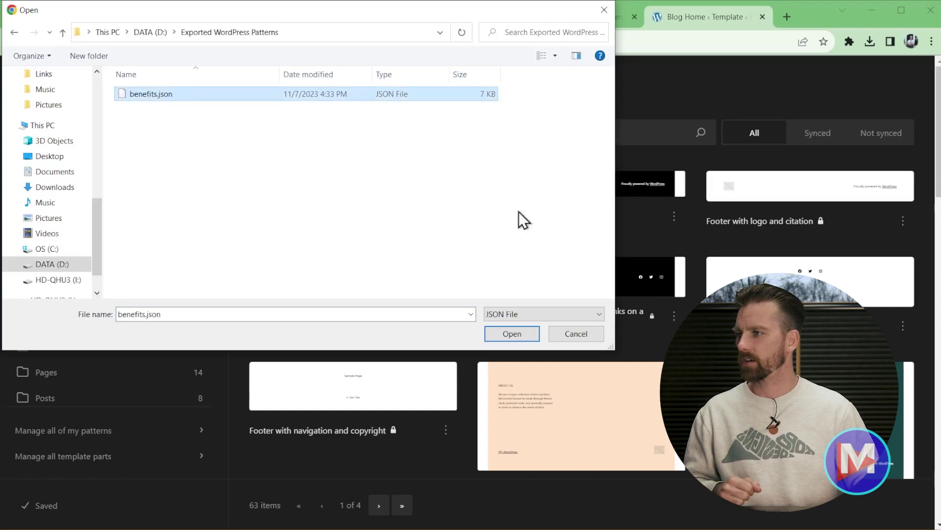
click(512, 334)
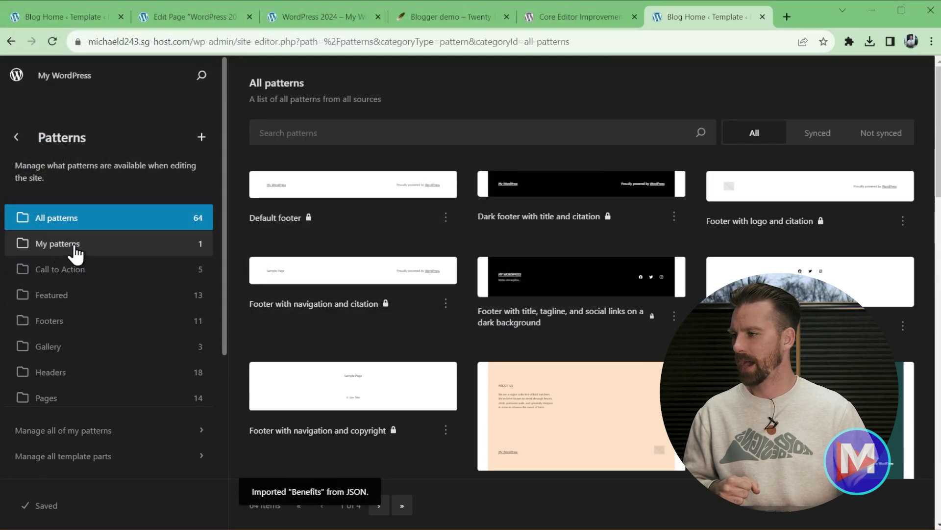
click(47, 249)
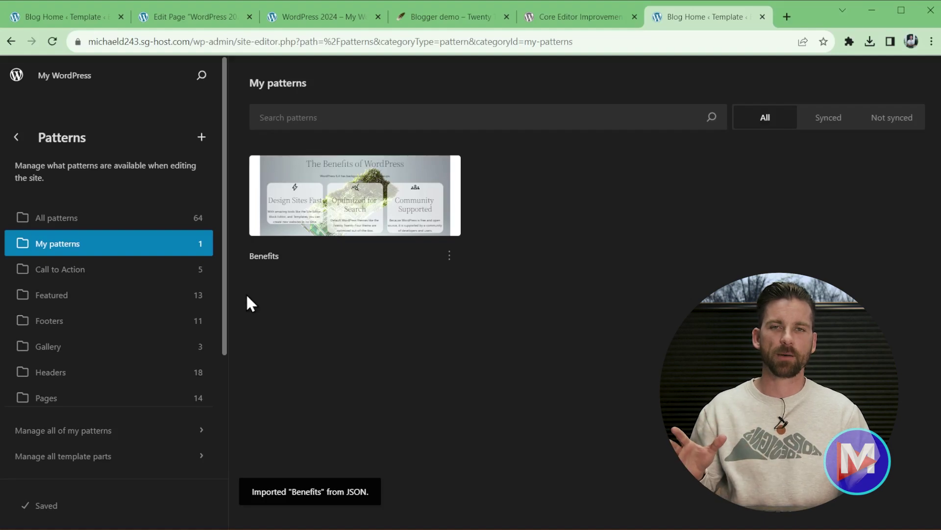
Step: Open the imported Benefits pattern from its thumbnail
click(315, 190)
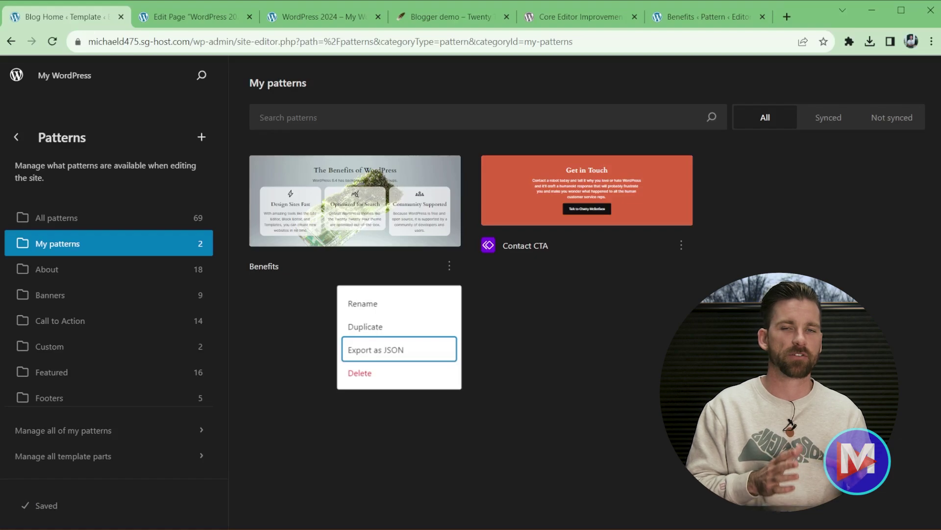
Step: Open the 'WordPress 2024' page from Pages and select its Contact CTA block
click(16, 78)
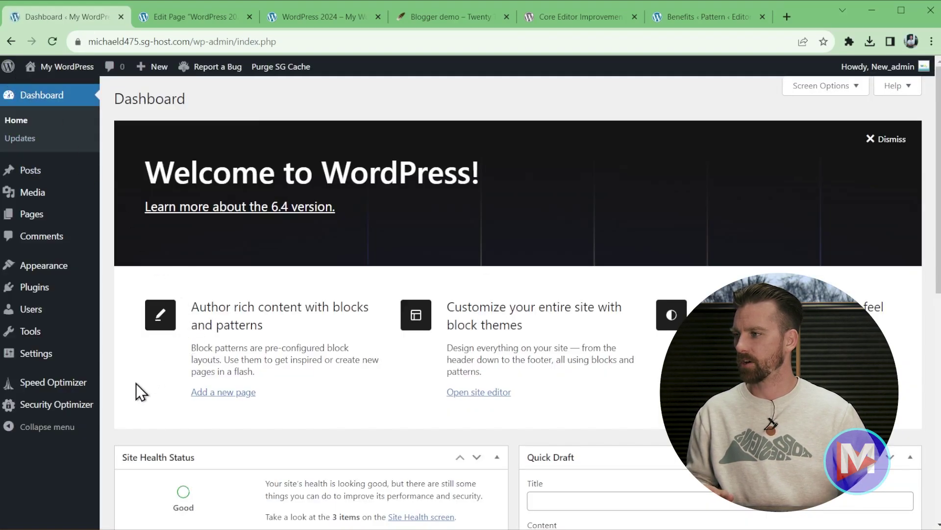
click(31, 215)
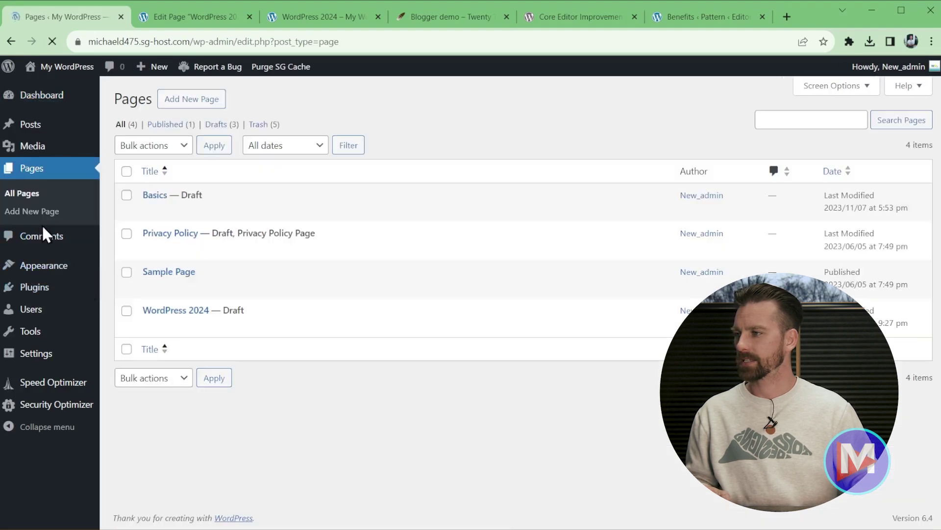
click(192, 311)
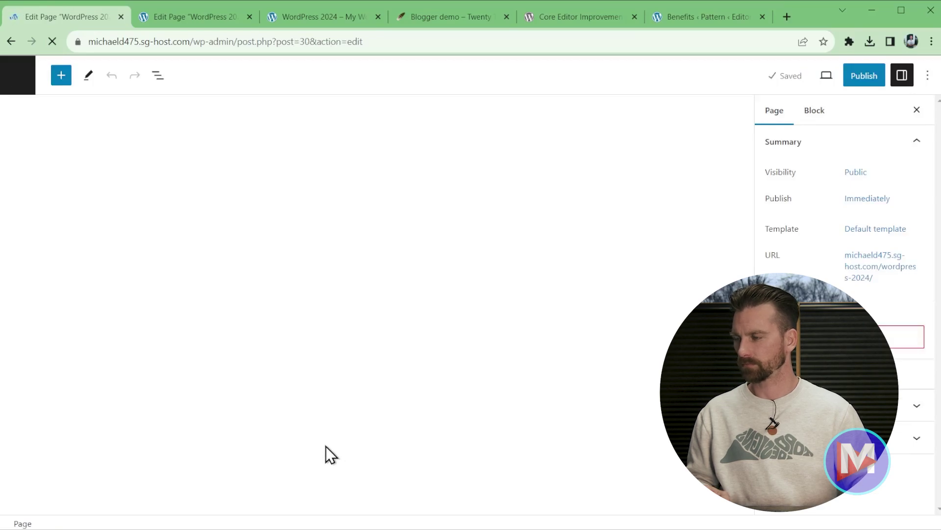
scroll(420, 240, down, 20)
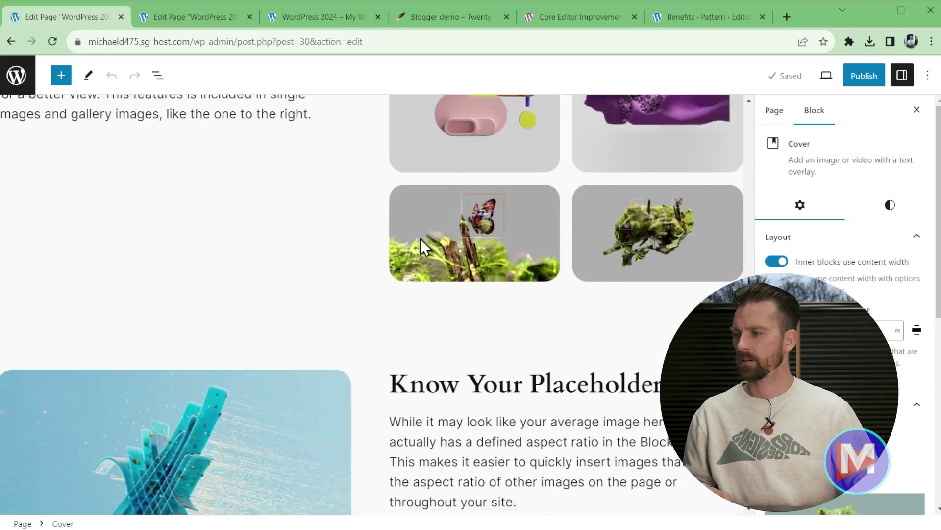
scroll(422, 238, down, 4)
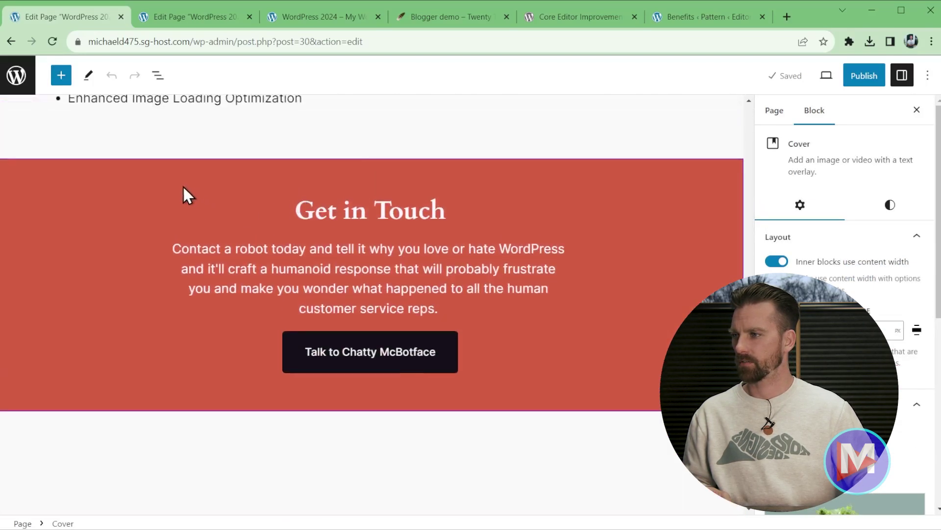
click(183, 187)
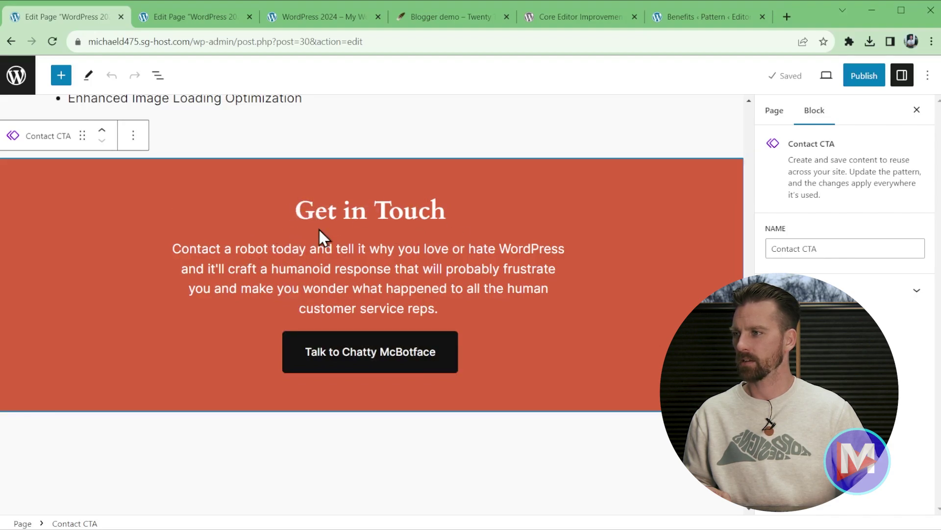
Step: Left-align the Get in Touch heading and paragraph, and justify the Talk to Chatty McBotface button left
click(297, 210)
click(339, 174)
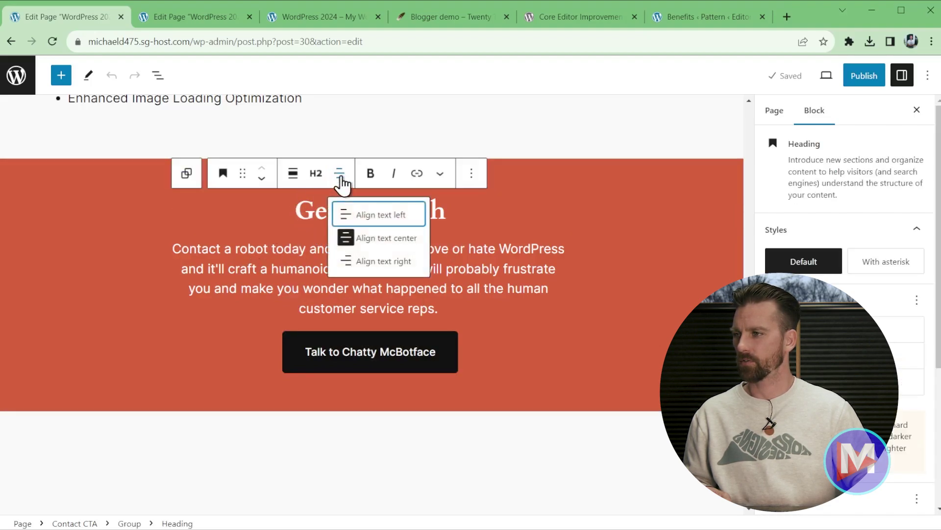
click(354, 214)
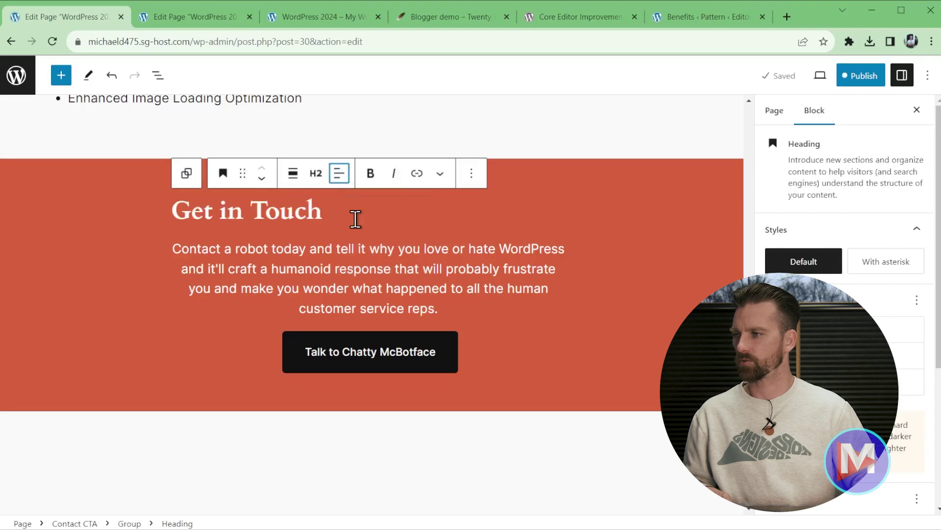
click(172, 245)
click(299, 217)
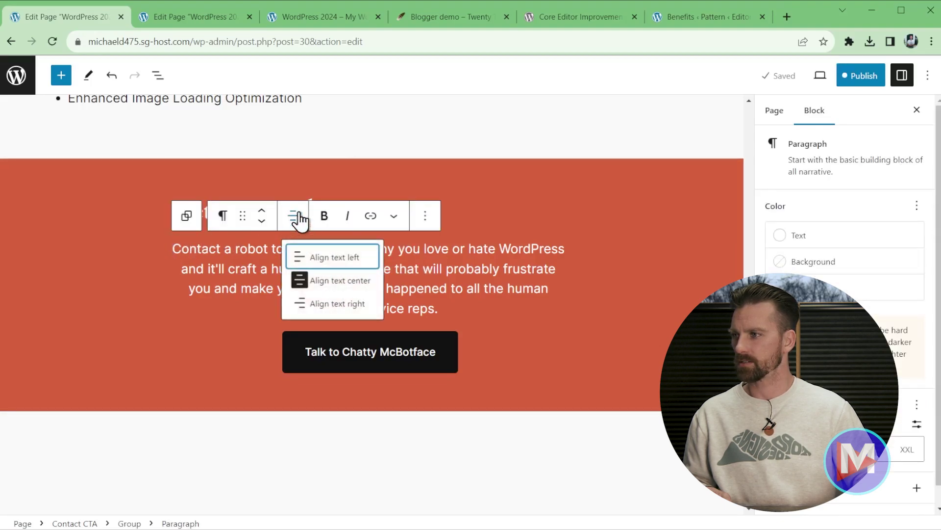
click(304, 265)
click(451, 345)
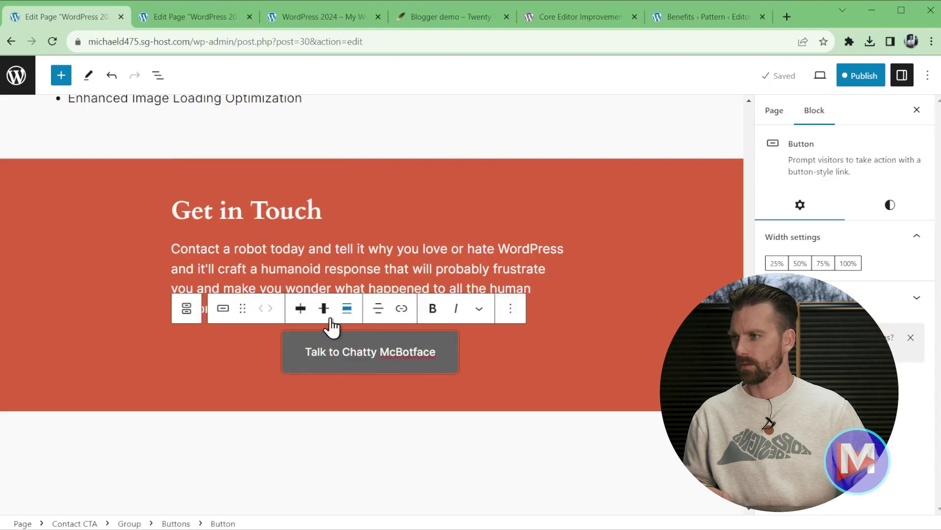
click(301, 310)
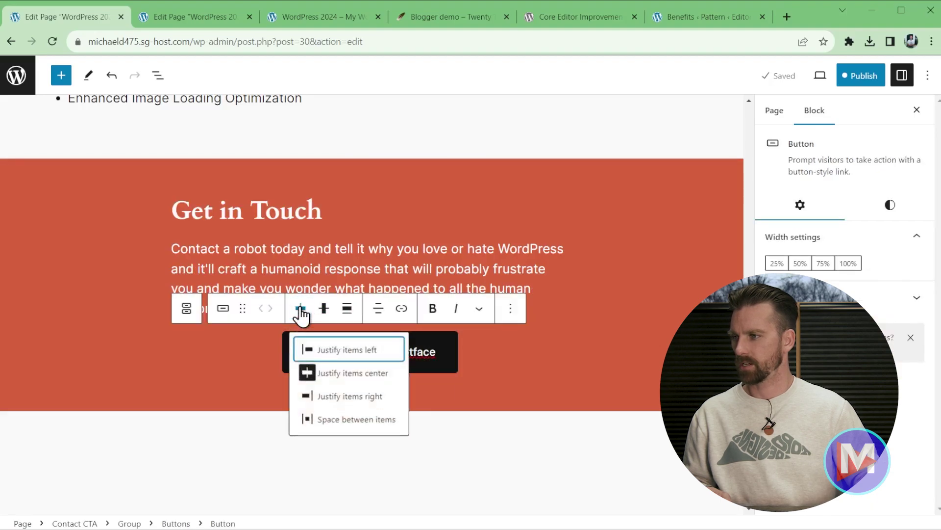
click(347, 351)
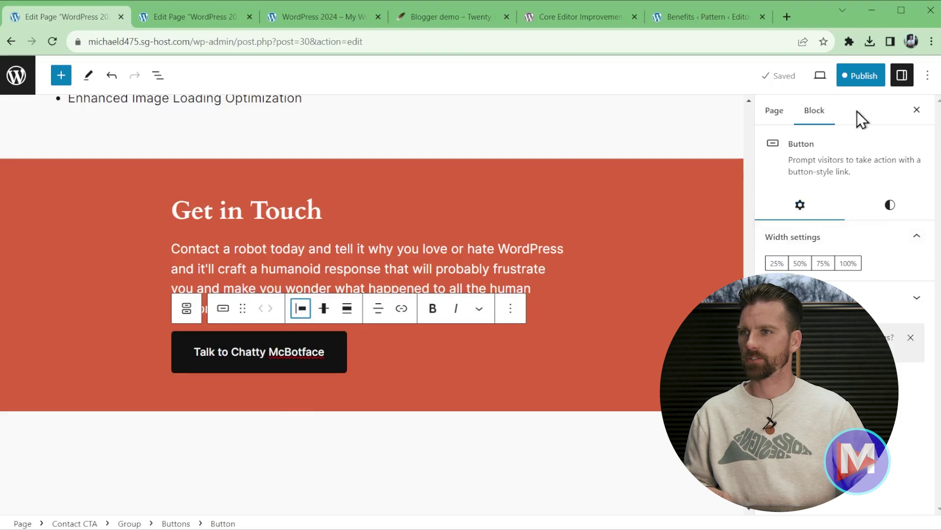
Step: Publish and save the left-aligned Contact CTA pattern, then return to the Pages list
click(856, 83)
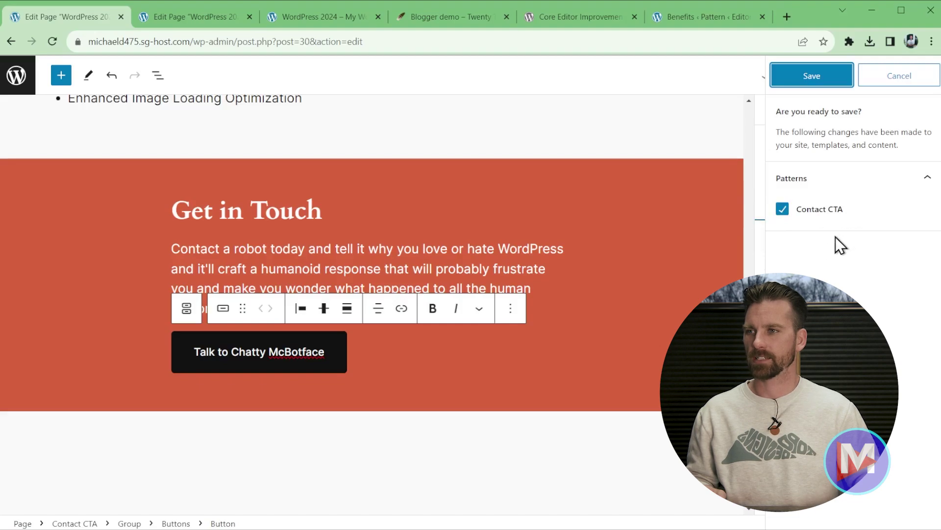
click(821, 86)
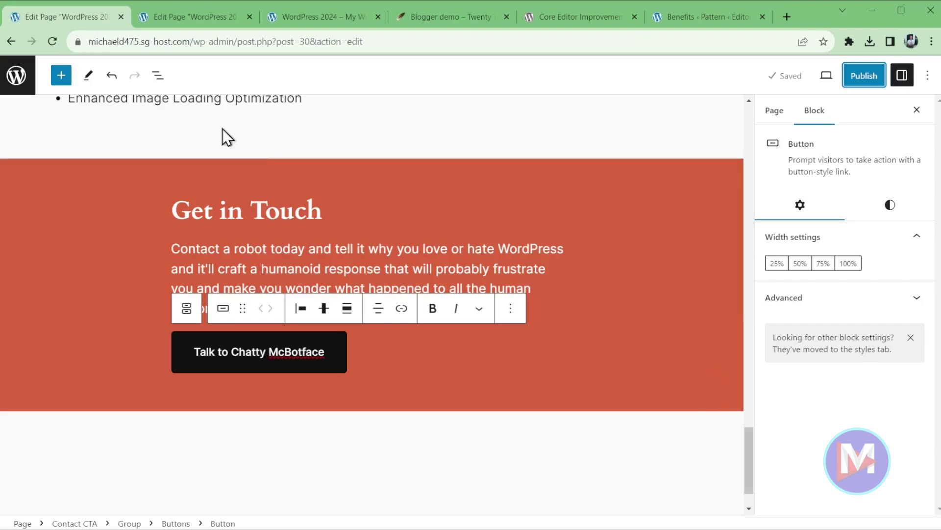
click(16, 75)
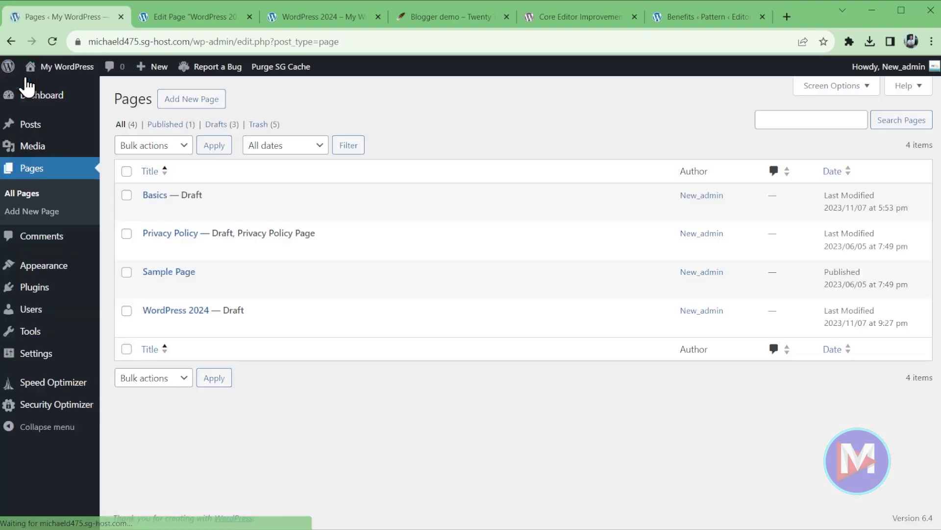
Step: On the Basics page, center the synced Get in Touch heading and save the Contact CTA pattern
click(155, 196)
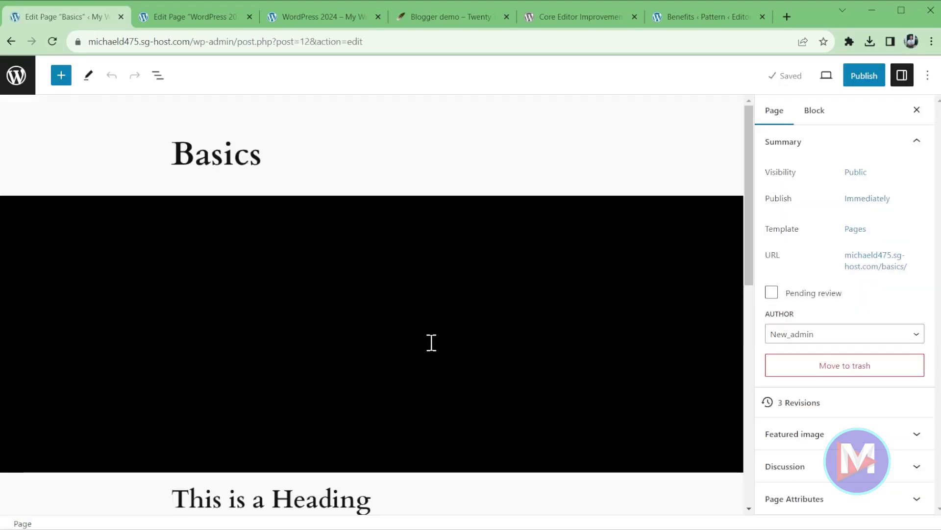
scroll(443, 343, down, 8)
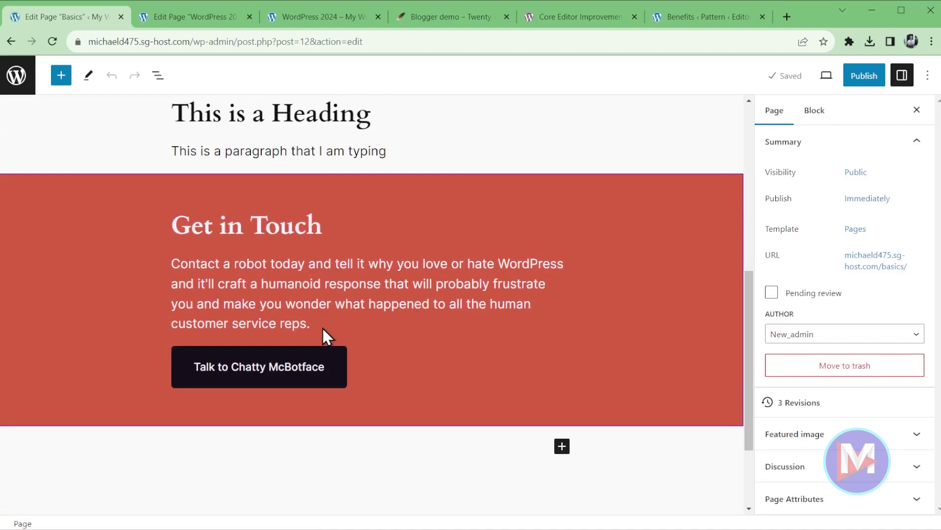
click(320, 226)
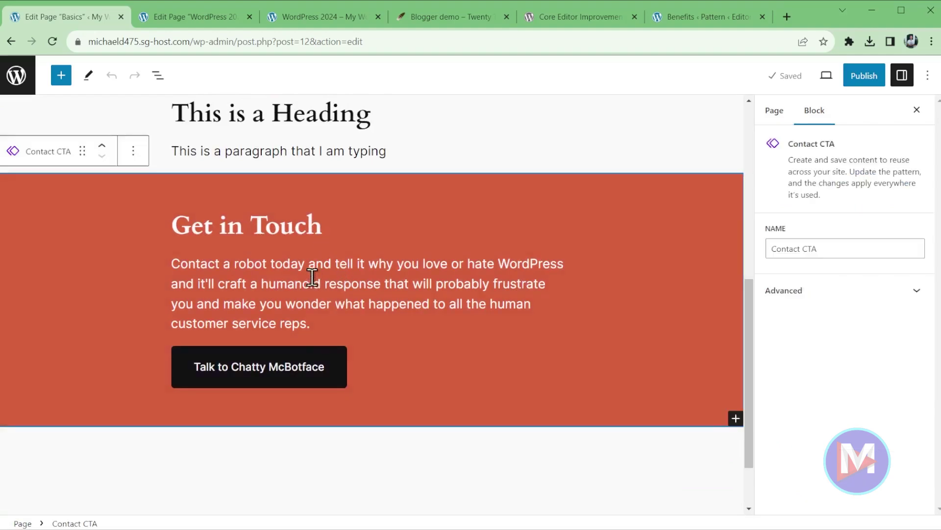
click(319, 230)
click(336, 194)
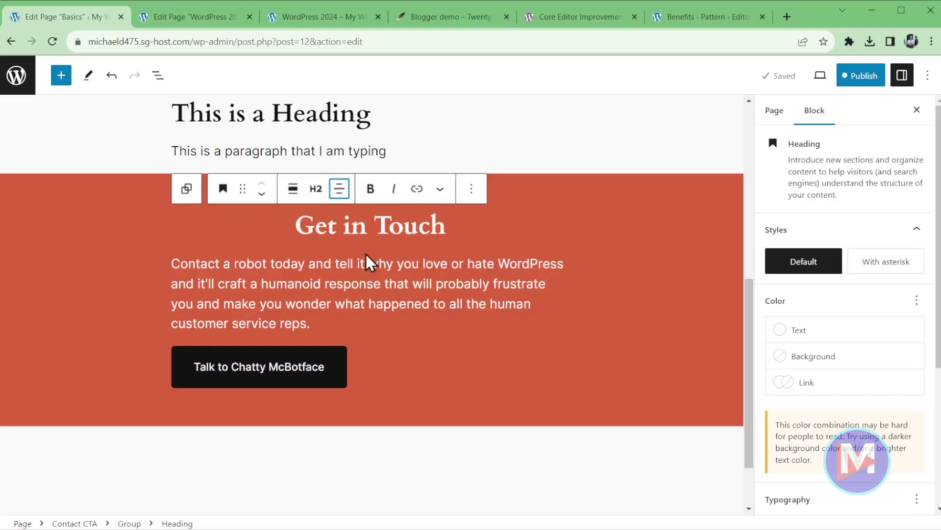
click(847, 86)
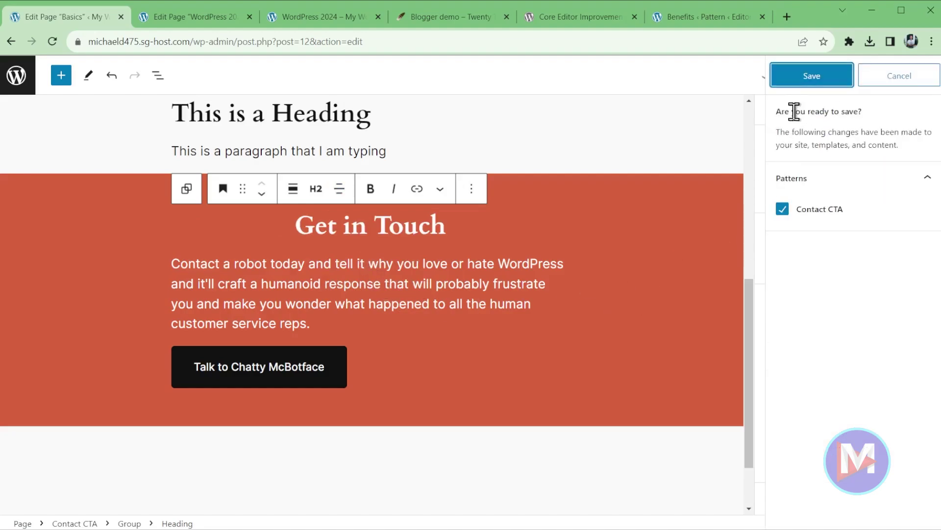
click(817, 81)
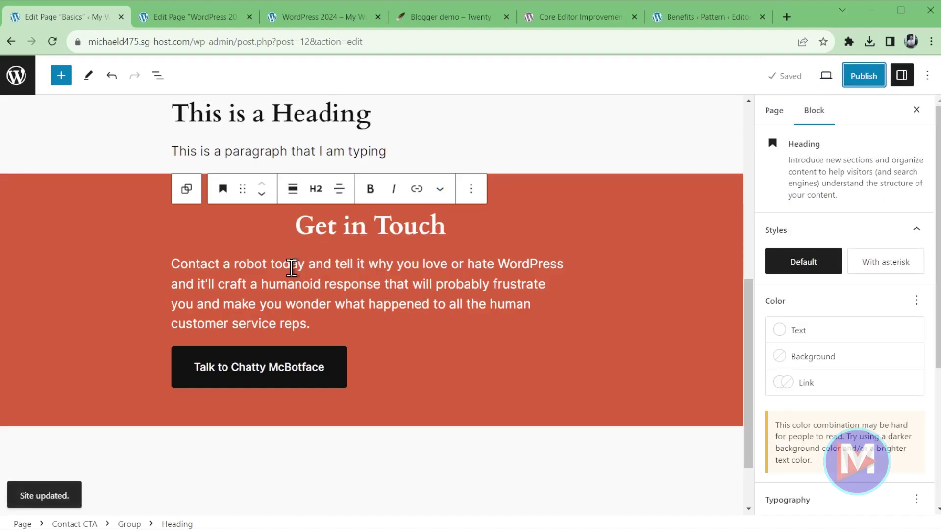
Step: From the Pages list, open WordPress 2024 and scroll to the Know Your Placeholder section
click(16, 76)
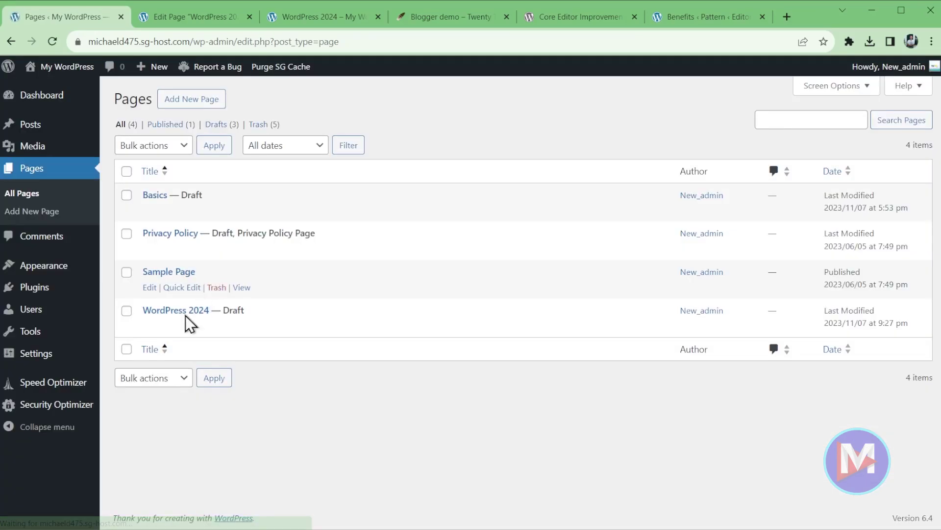
click(174, 310)
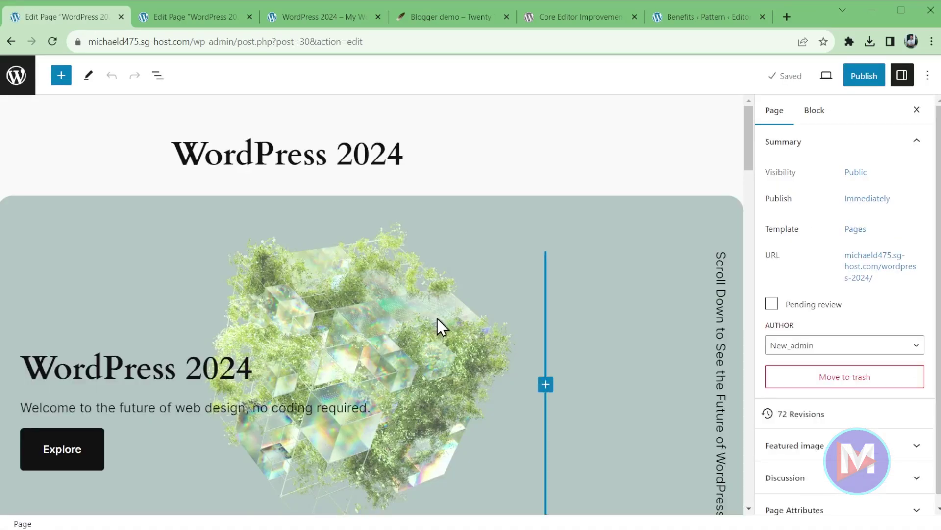
drag(748, 162, 753, 461)
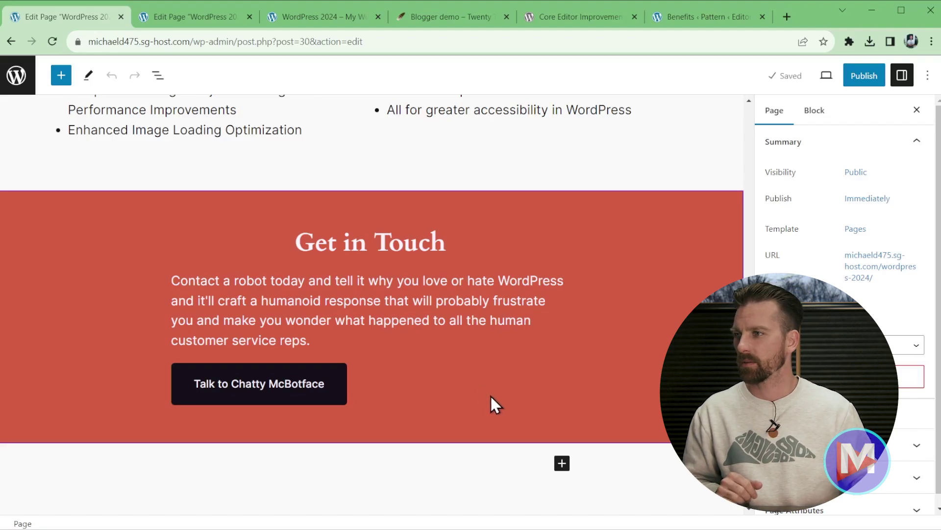
scroll(492, 397, up, 10)
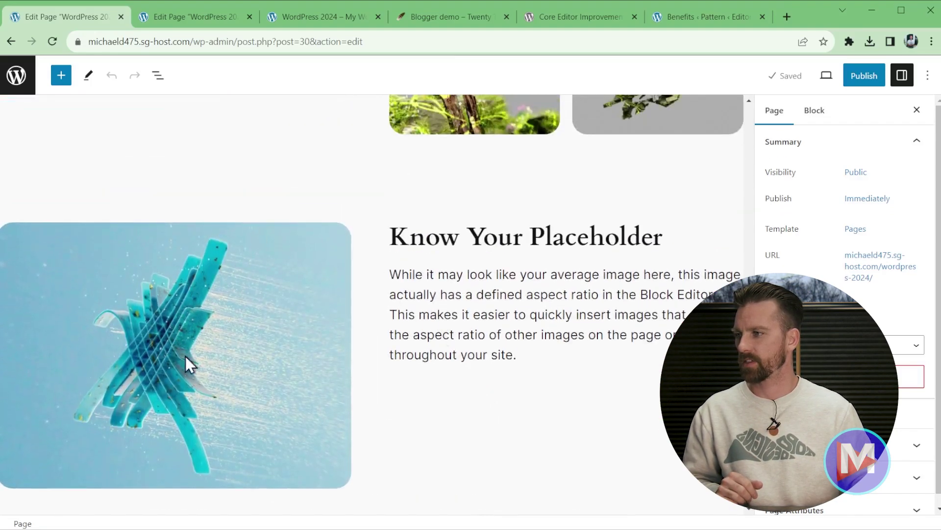
Step: Delete the existing Know Your Placeholder image from its column
click(279, 266)
click(311, 211)
scroll(369, 451, down, 1)
click(361, 515)
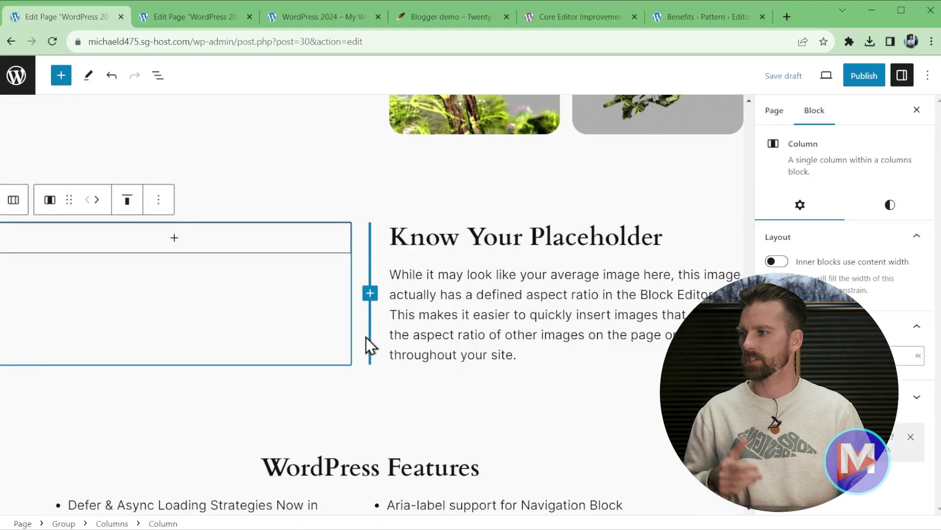
Step: Add an empty Image block to the column with a Standard 4:3 aspect ratio
click(232, 246)
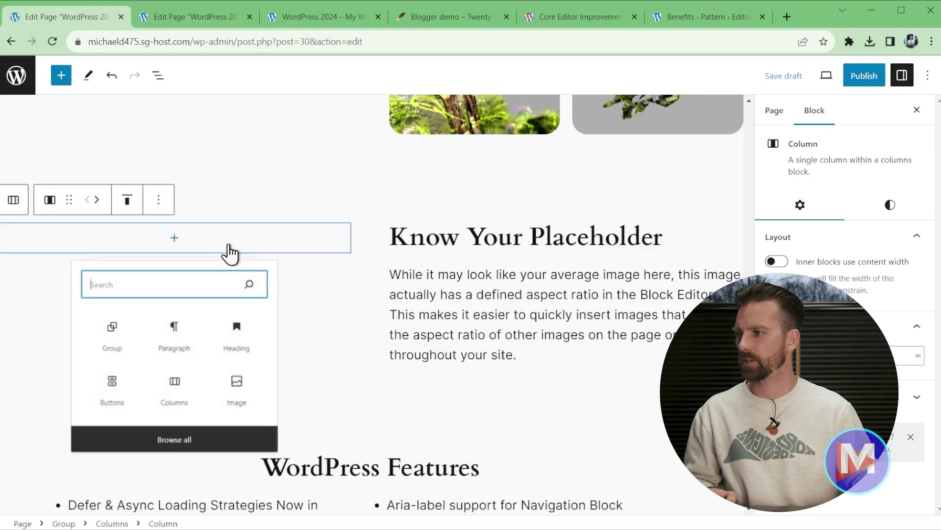
click(249, 395)
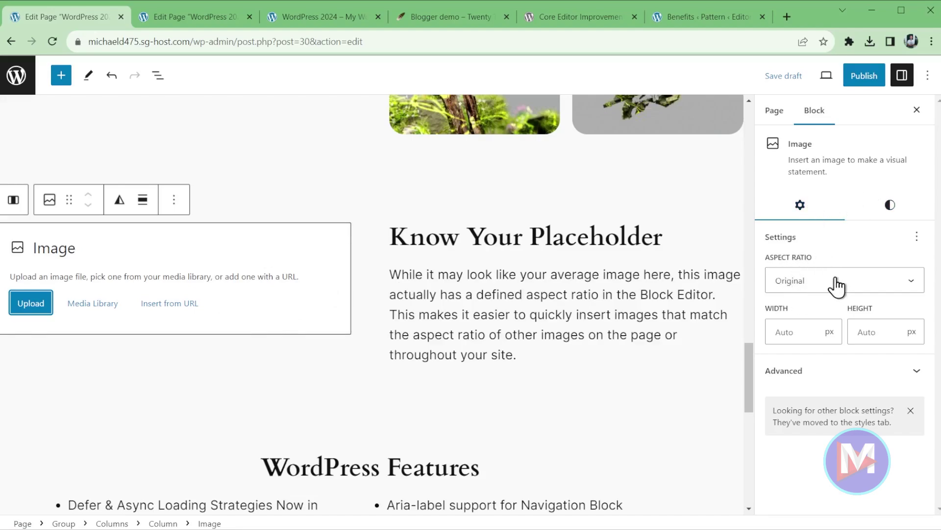
click(855, 287)
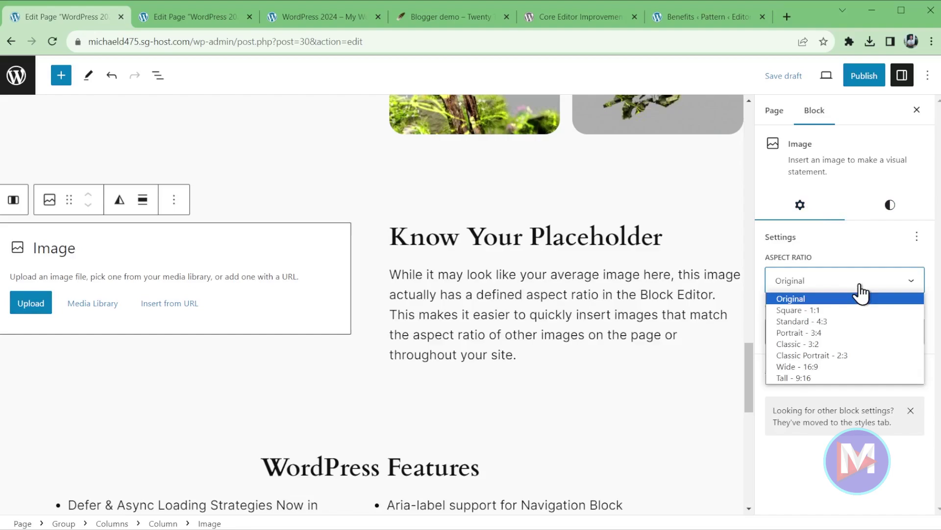
click(858, 322)
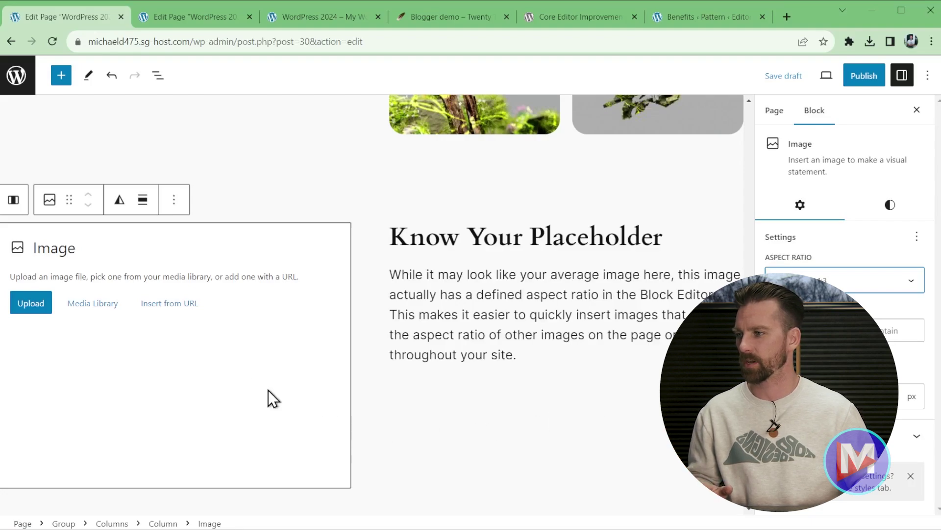
Step: Insert the teal abstract 1920x1080 image from the media library into the 4:3 block
click(95, 305)
click(561, 242)
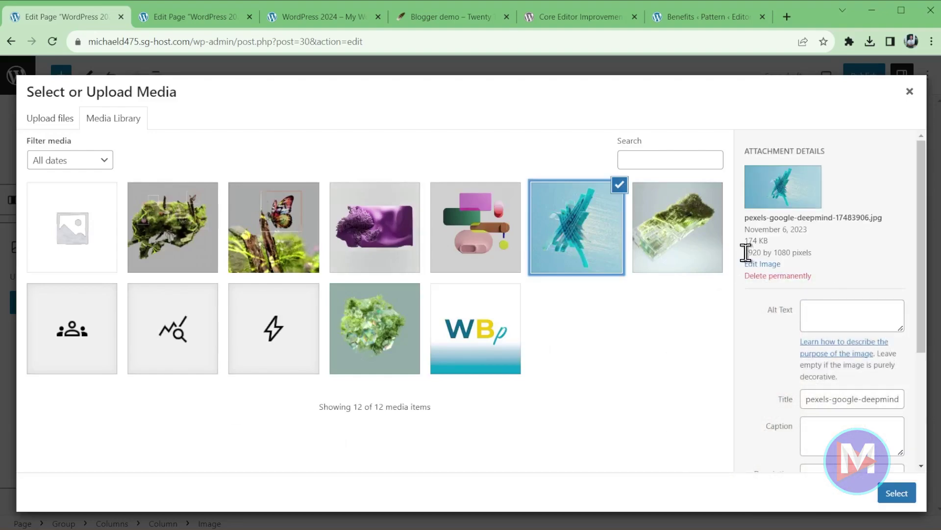
drag(745, 252, 791, 253)
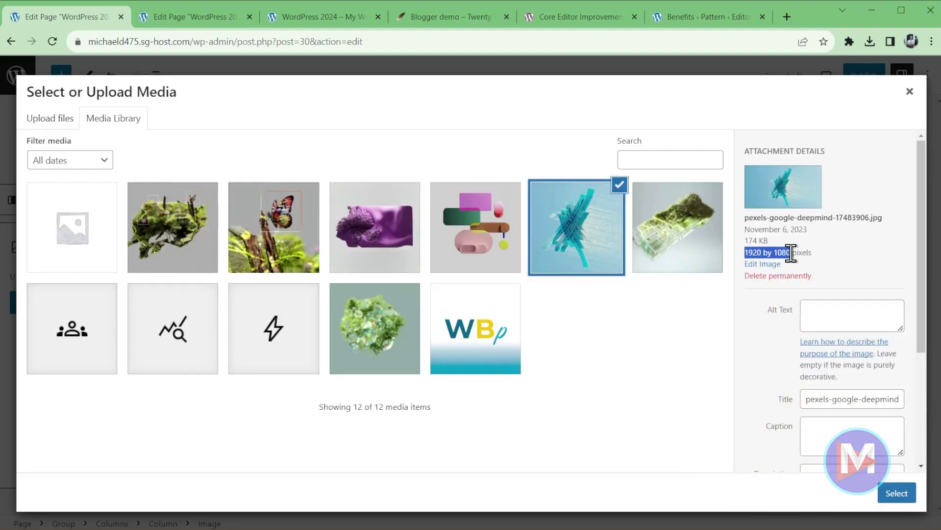
click(754, 339)
click(890, 496)
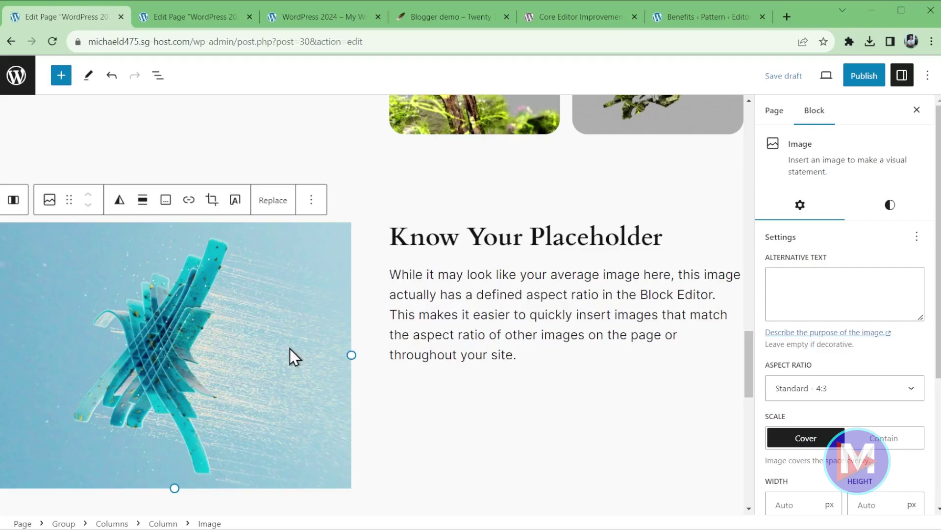
Step: Give the image a 25 px border radius and save the page as a draft
click(898, 211)
click(792, 454)
text(25)
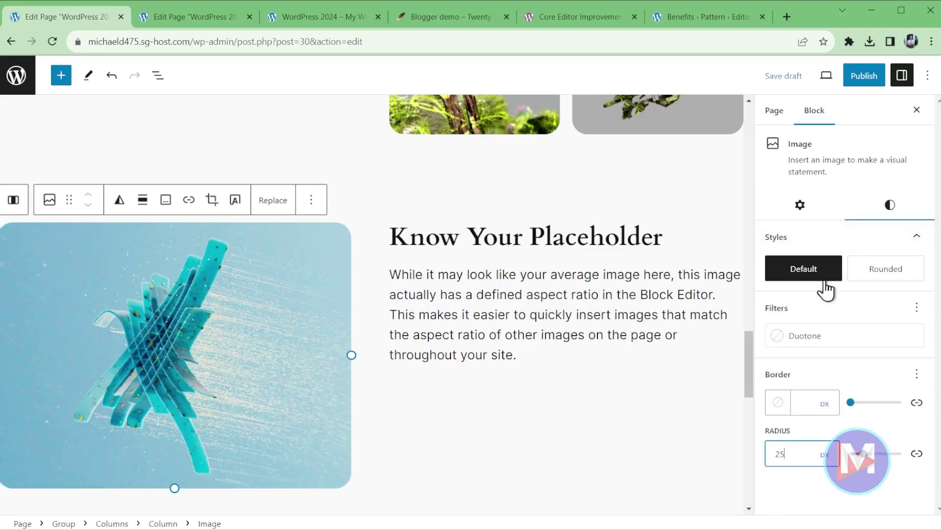
click(784, 76)
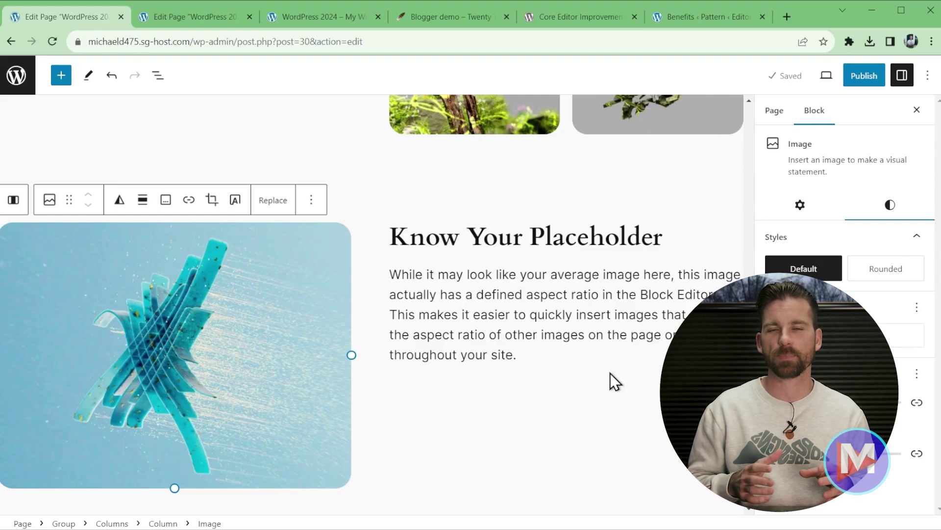
Step: Go to Appearance > Editor > Pages and open WordPress 2024 for editing
click(16, 75)
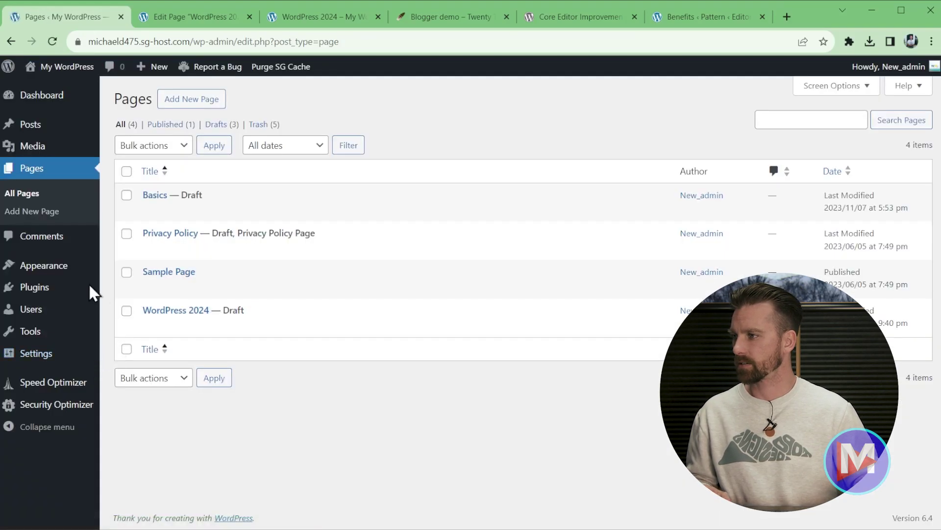
mouse_move(57, 269)
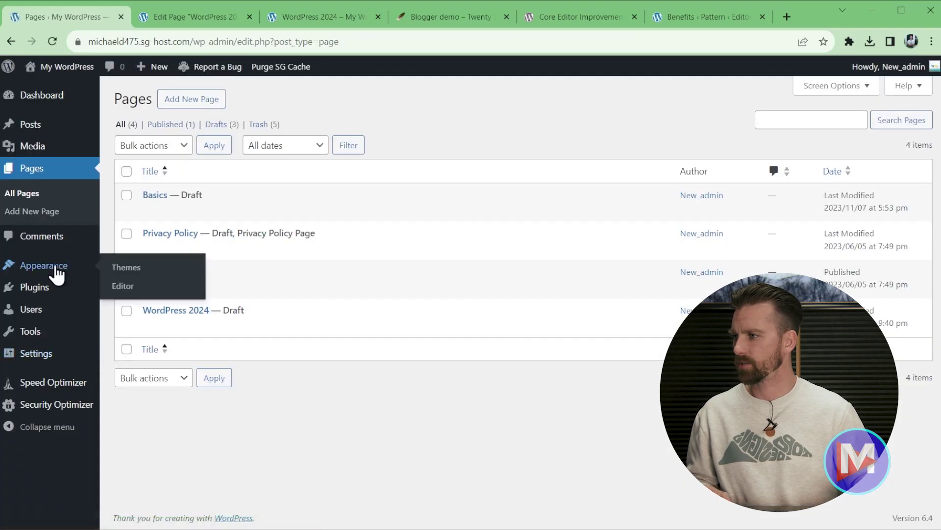
click(121, 287)
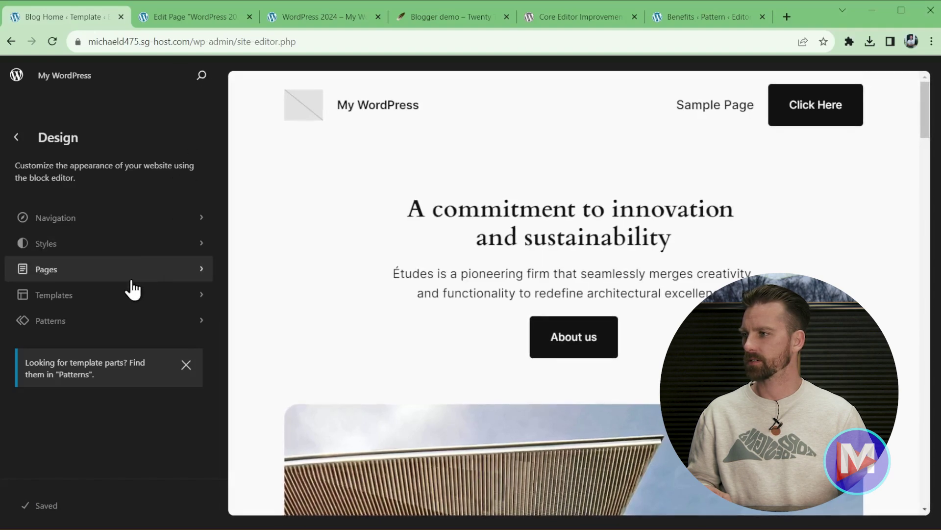
click(79, 273)
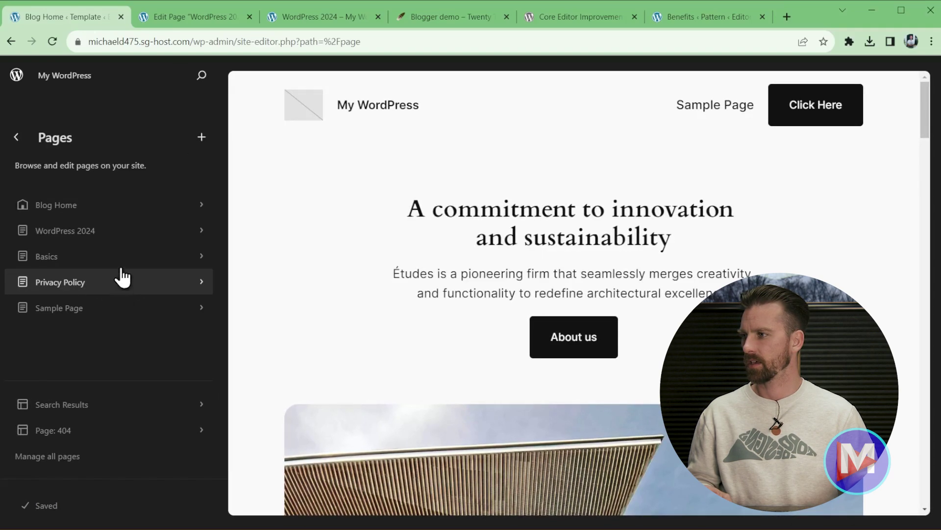
click(123, 232)
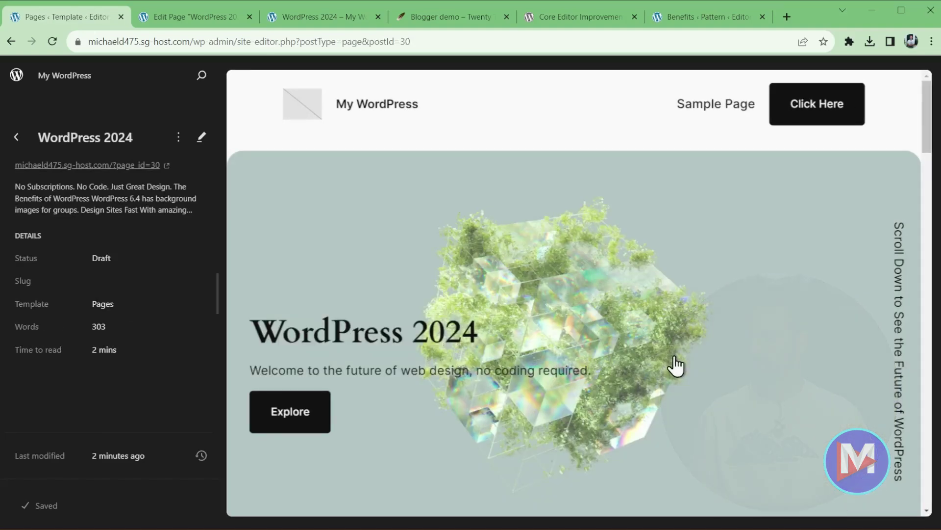
click(687, 348)
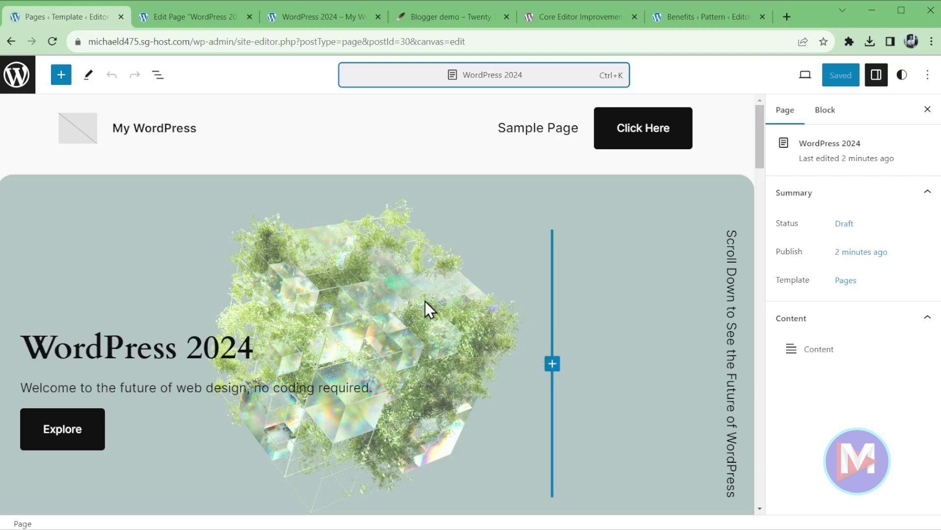
key(ctrl+k)
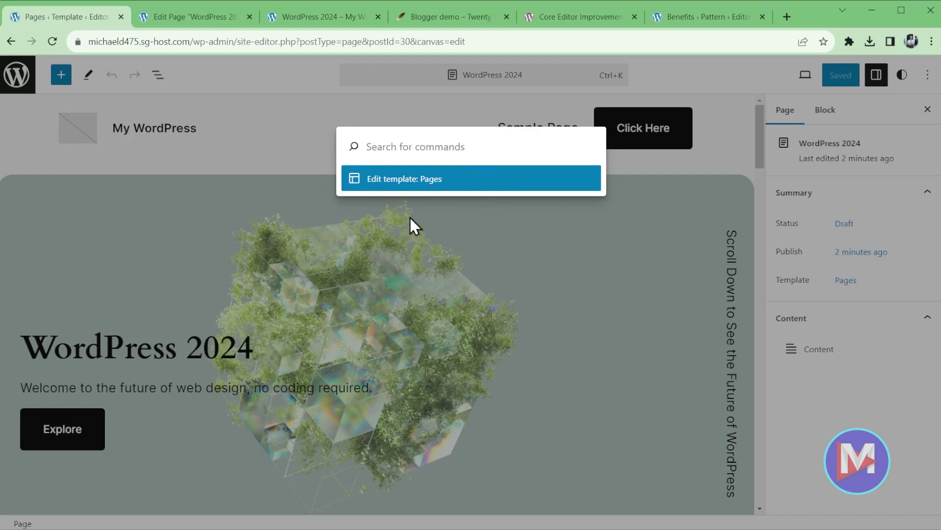
text(navigat)
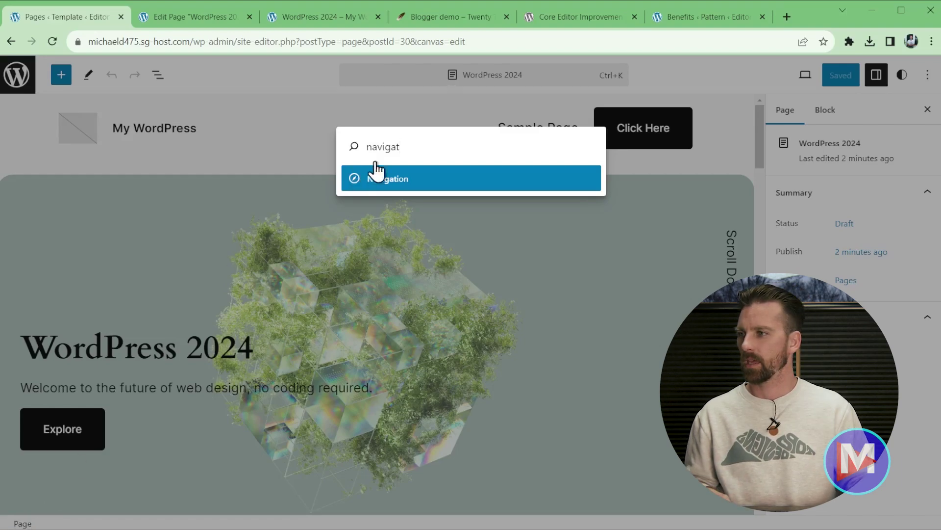
drag(416, 146, 369, 146)
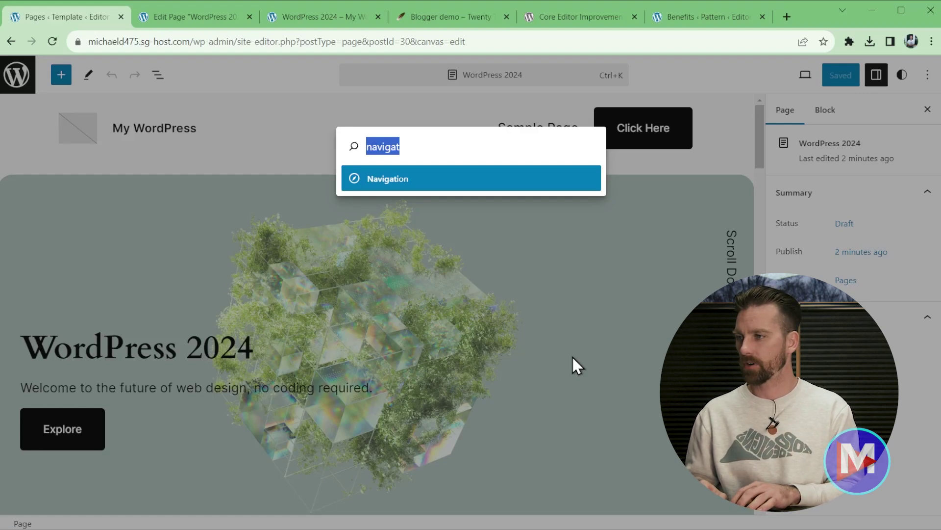
text(brea)
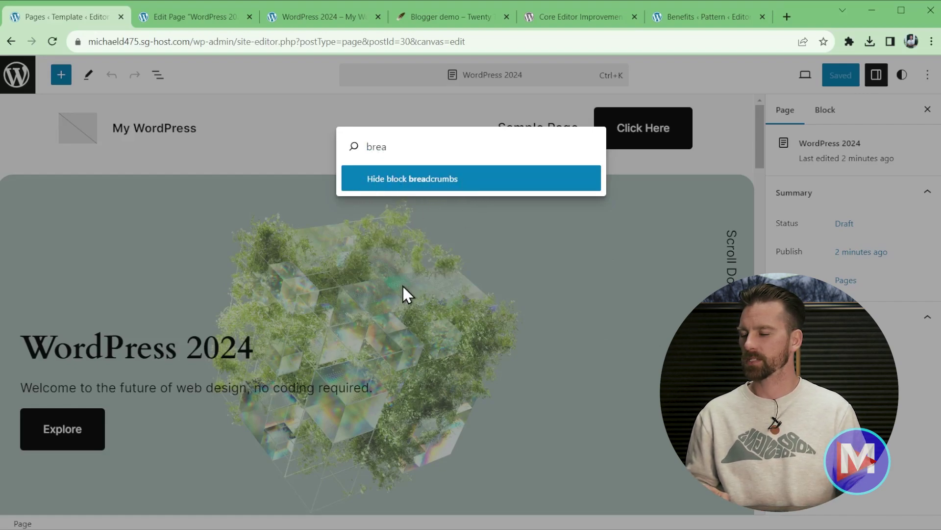
key(Return)
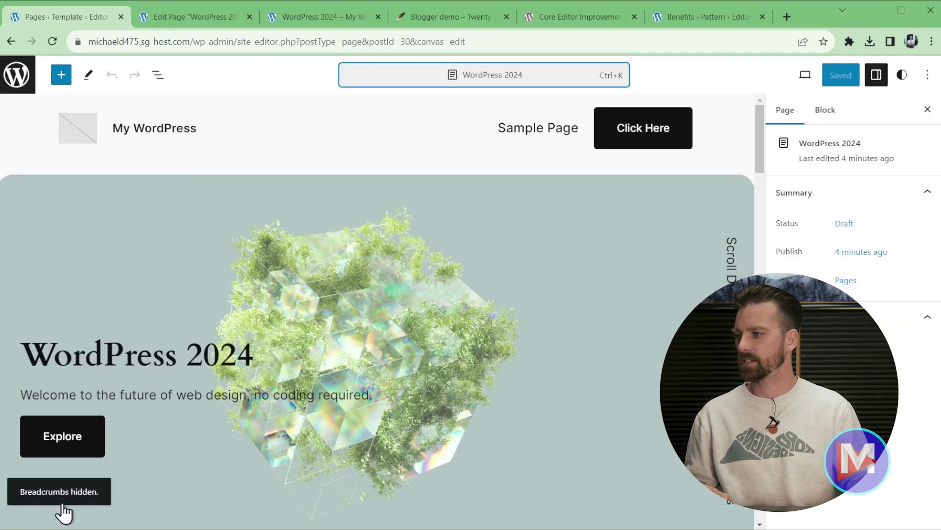
mouse_move(498, 256)
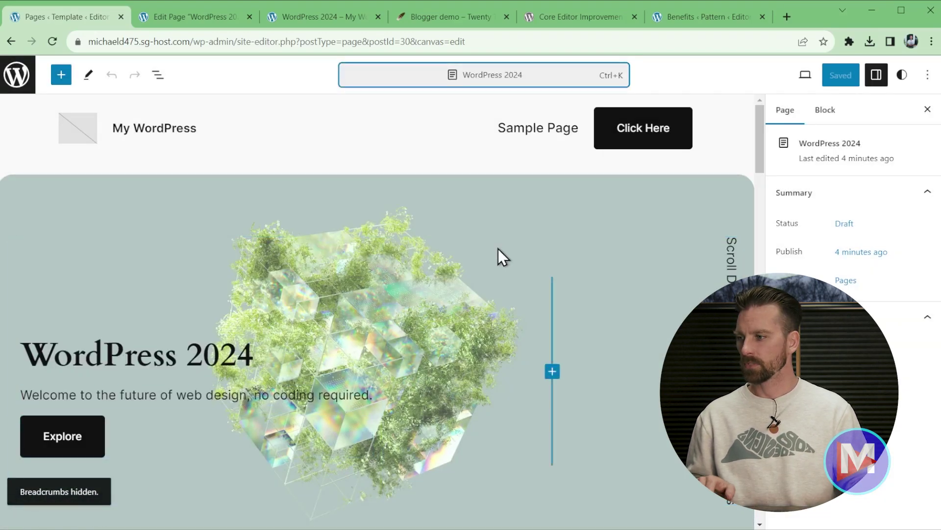
key(ctrl+k)
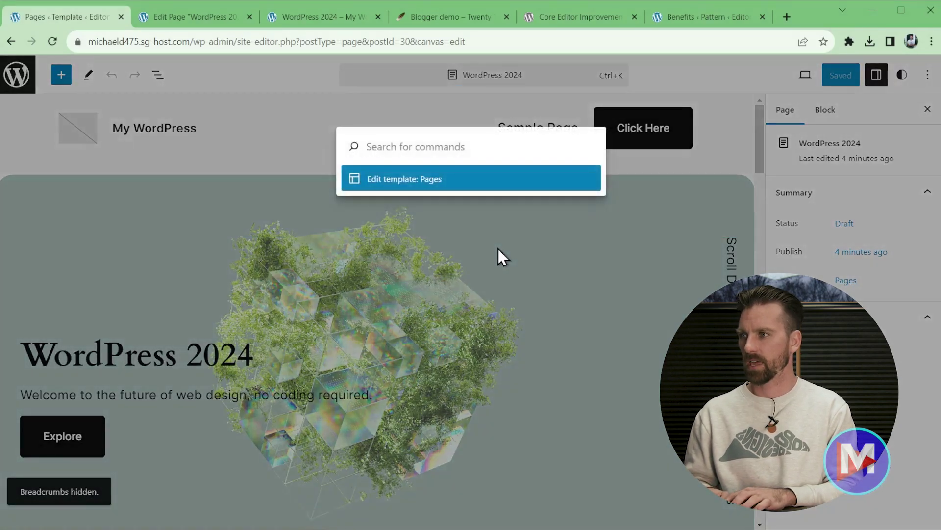
text(brea)
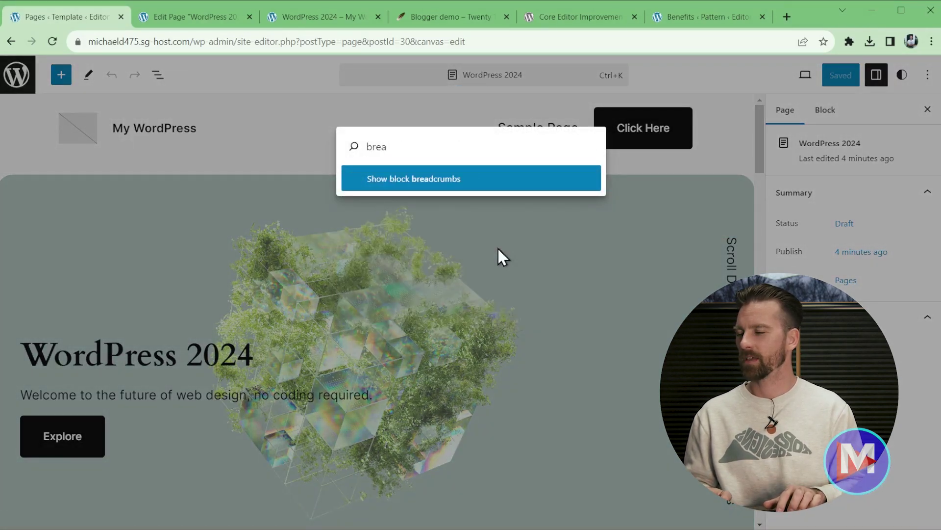
key(Return)
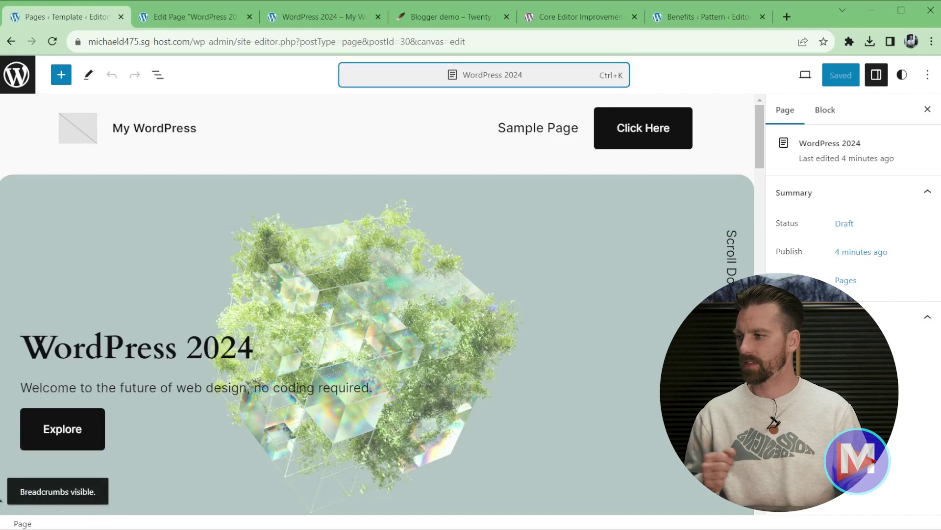
mouse_move(563, 393)
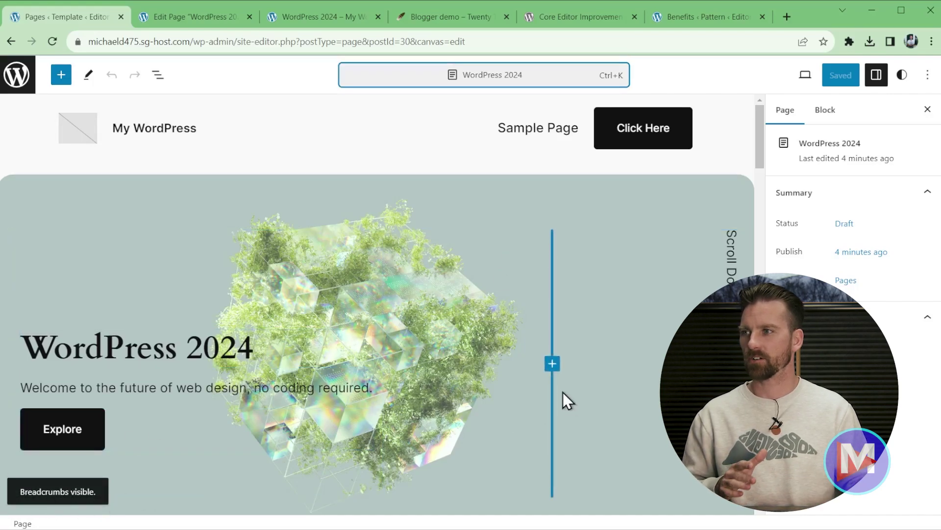
Step: Open the block list view with the Toggle list view command via Ctrl+K
key(shift+Tab)
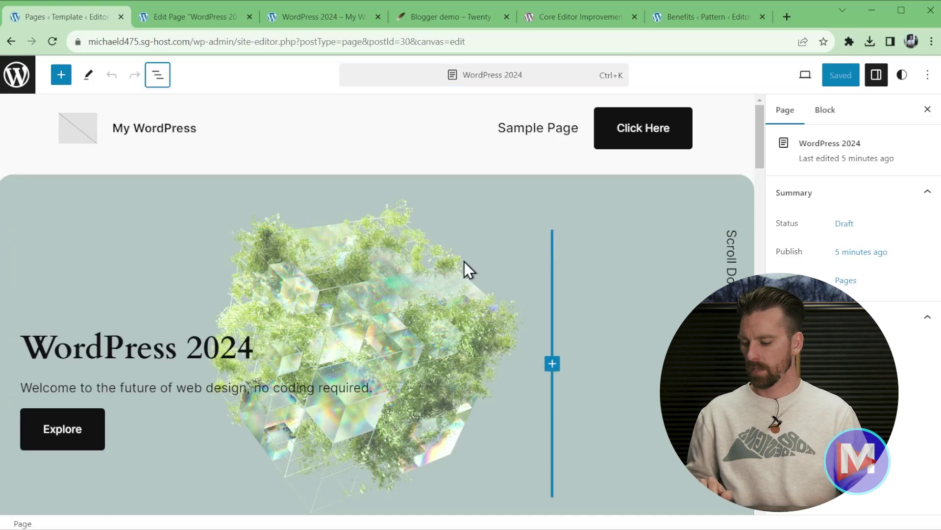
key(ctrl+k)
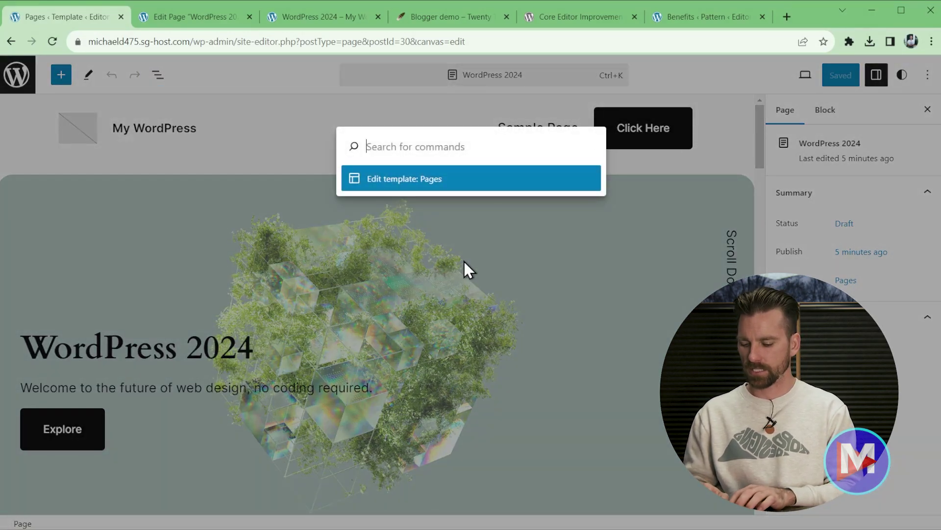
text(list)
key(Down)
key(Down)
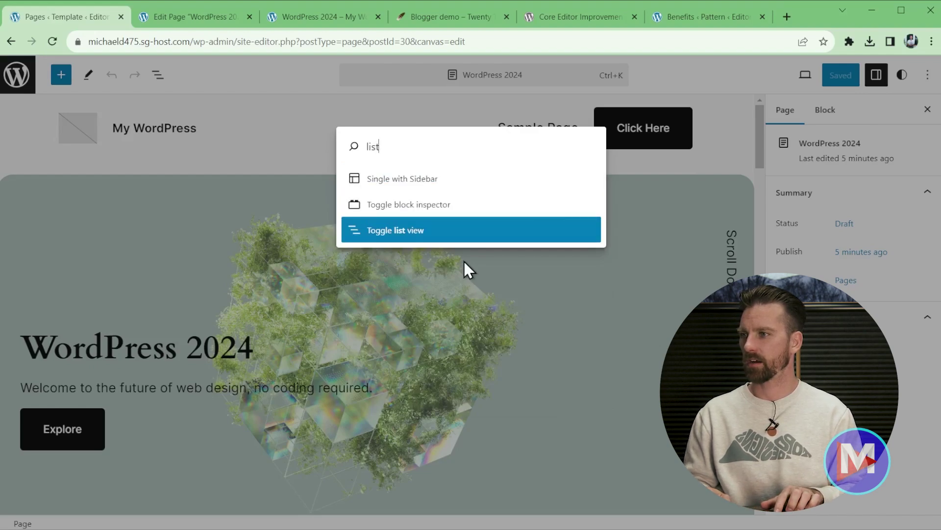
key(Return)
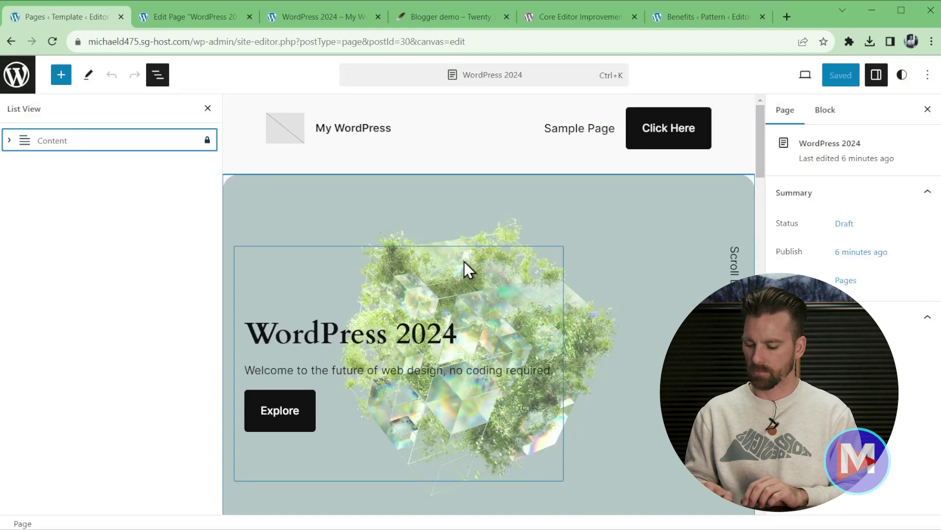
Step: Close the list view again by rerunning Toggle list view from the command palette
key(ctrl+k)
text(list)
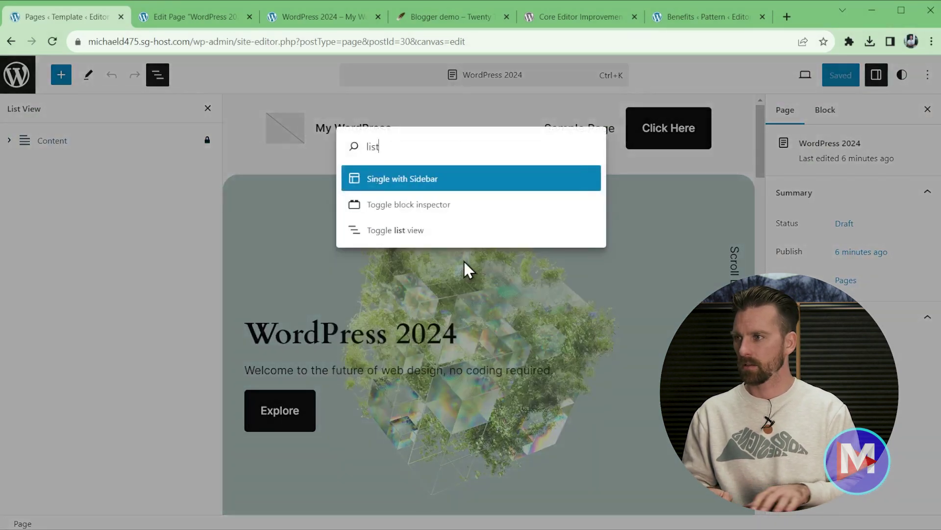
key(Down)
key(Down)
key(Return)
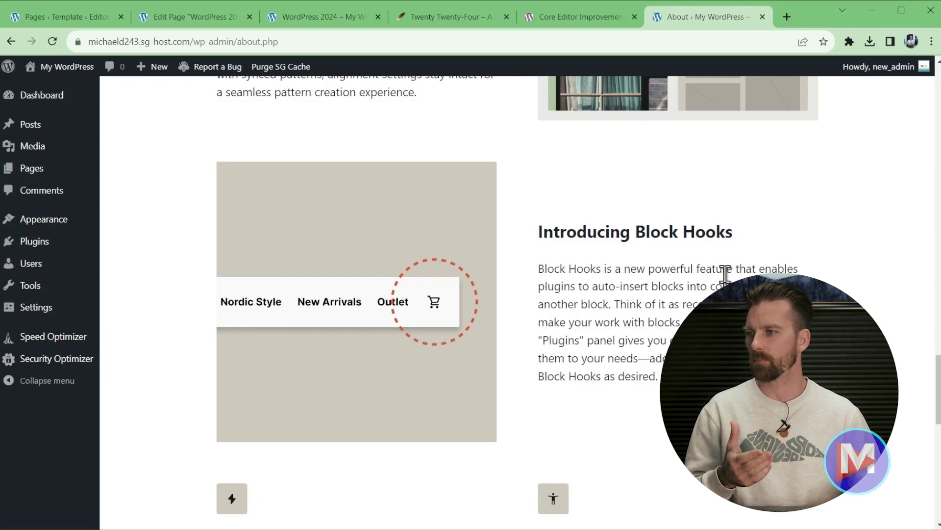
drag(539, 232, 757, 226)
click(773, 260)
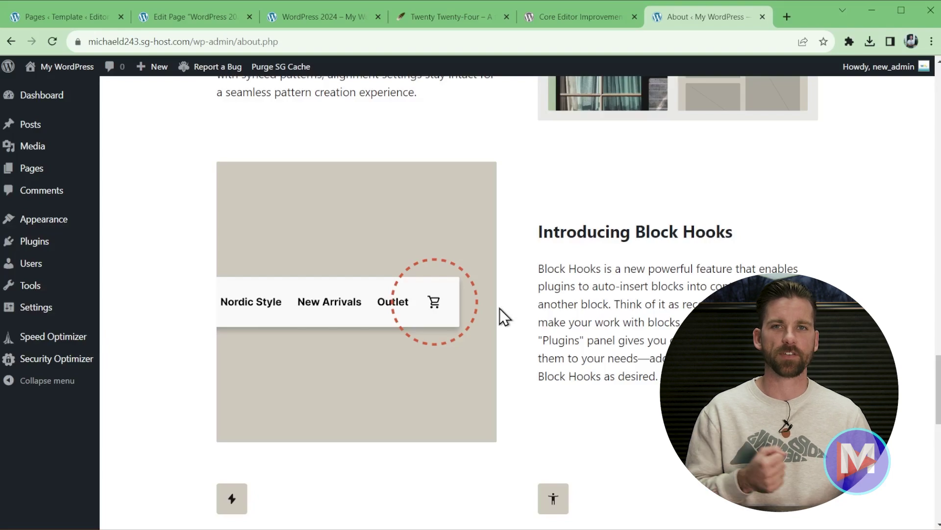
Step: Scroll the About page down to the Performance and Accessibility sections
scroll(719, 176, down, 4)
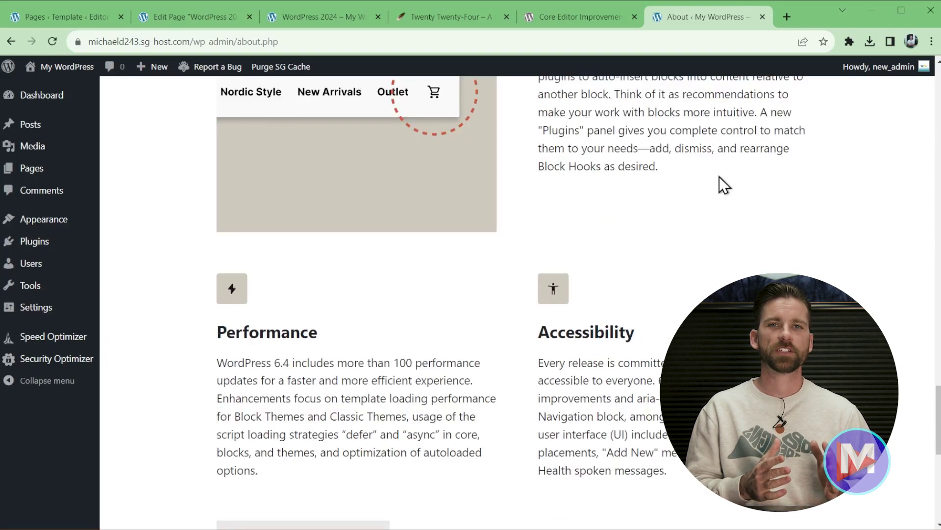